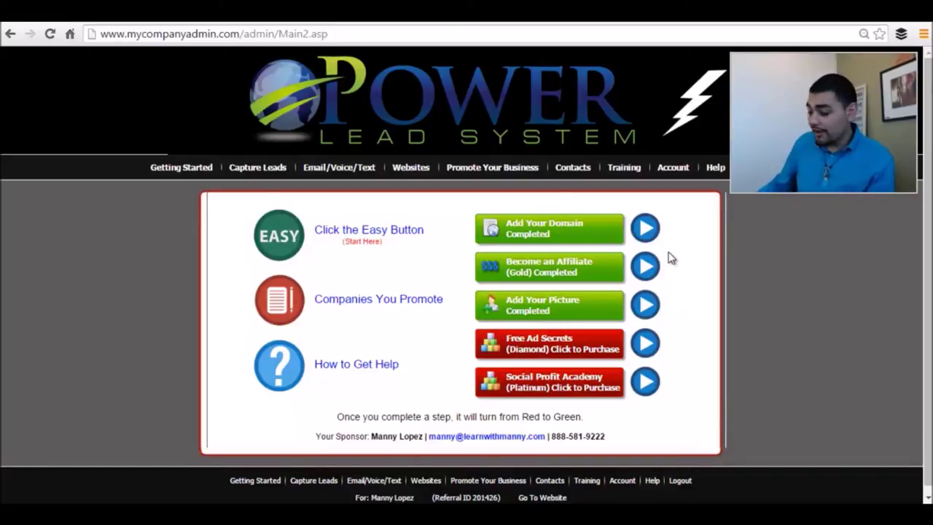
Open the page for making copies of existing webpages.
{"action": "mouse_move", "coordinate": [396, 169]}
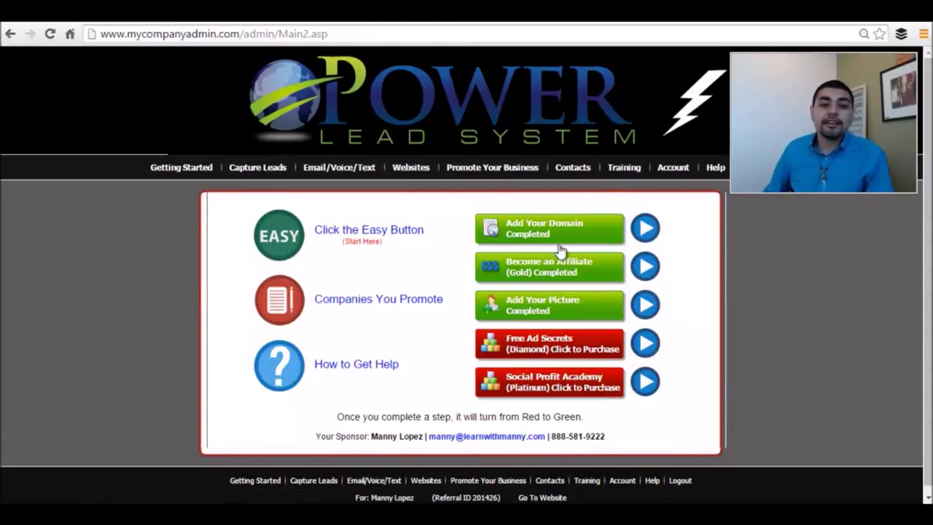
{"action": "mouse_move", "coordinate": [427, 202]}
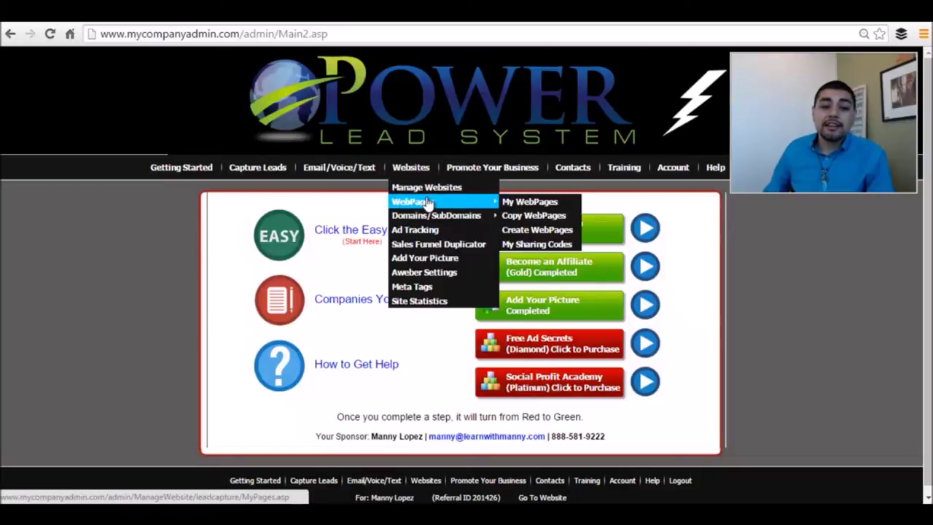
{"action": "left_click", "coordinate": [530, 216]}
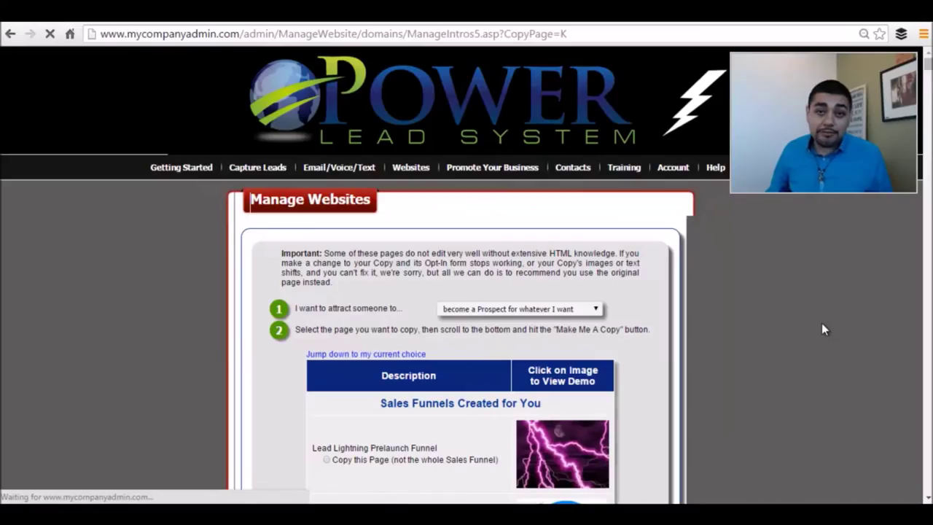
Browse the Power Lead System and 'Any Company' lead capture page templates available to copy.
{"action": "scroll", "coordinate": [822, 323], "scroll_direction": "down", "scroll_amount": 4}
{"action": "scroll", "coordinate": [822, 323], "scroll_direction": "down", "scroll_amount": 15}
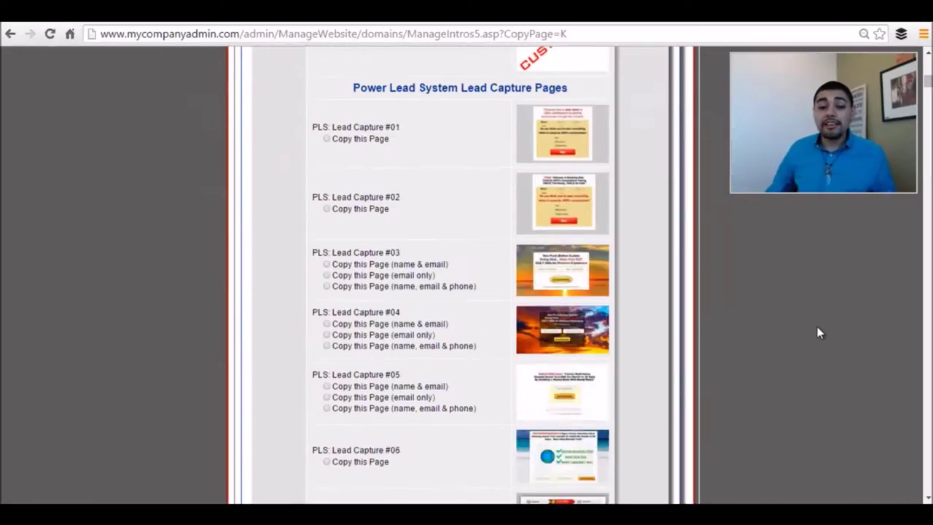
{"action": "scroll", "coordinate": [819, 333], "scroll_direction": "up", "scroll_amount": 1}
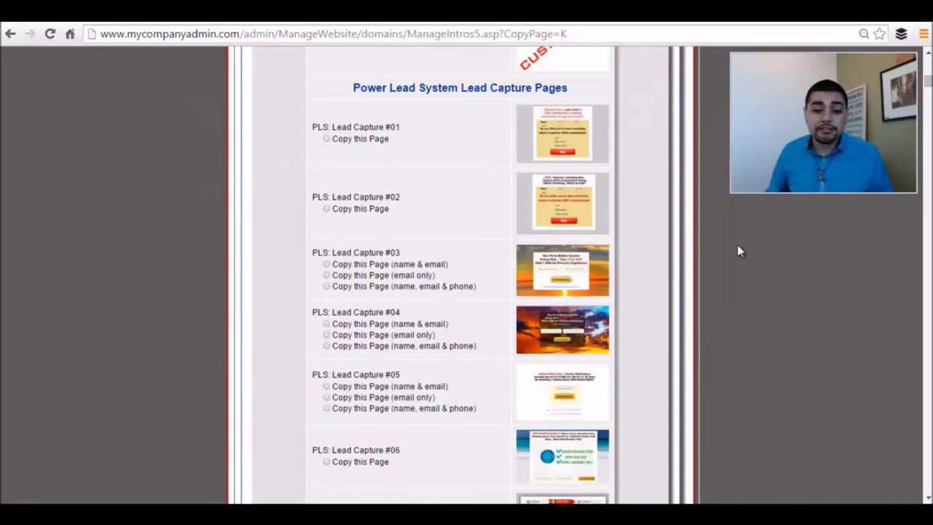
{"action": "scroll", "coordinate": [738, 248], "scroll_direction": "down", "scroll_amount": 2}
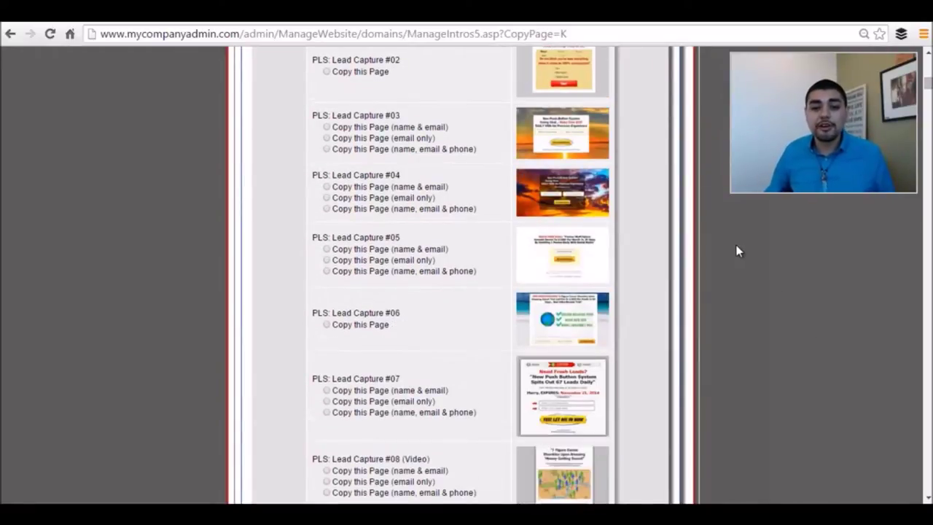
{"action": "scroll", "coordinate": [738, 250], "scroll_direction": "up", "scroll_amount": 2}
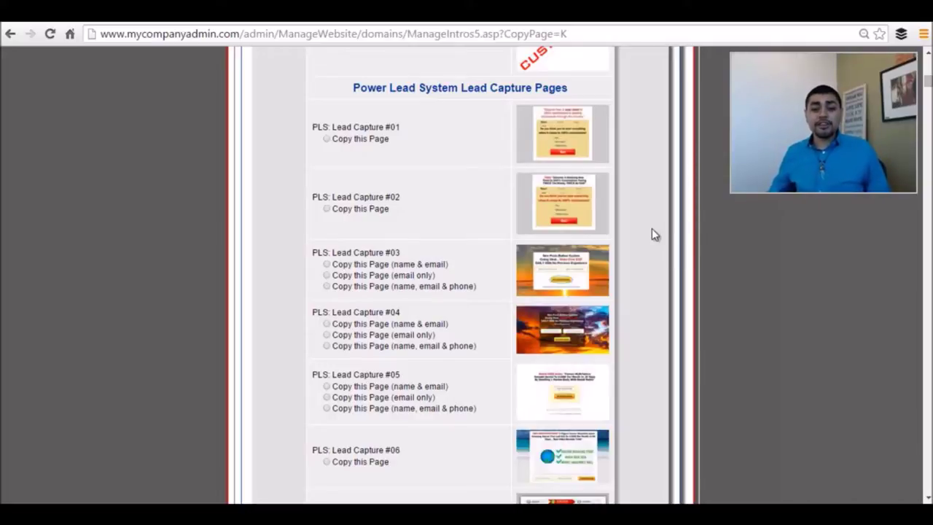
{"action": "scroll", "coordinate": [667, 183], "scroll_direction": "down", "scroll_amount": 6}
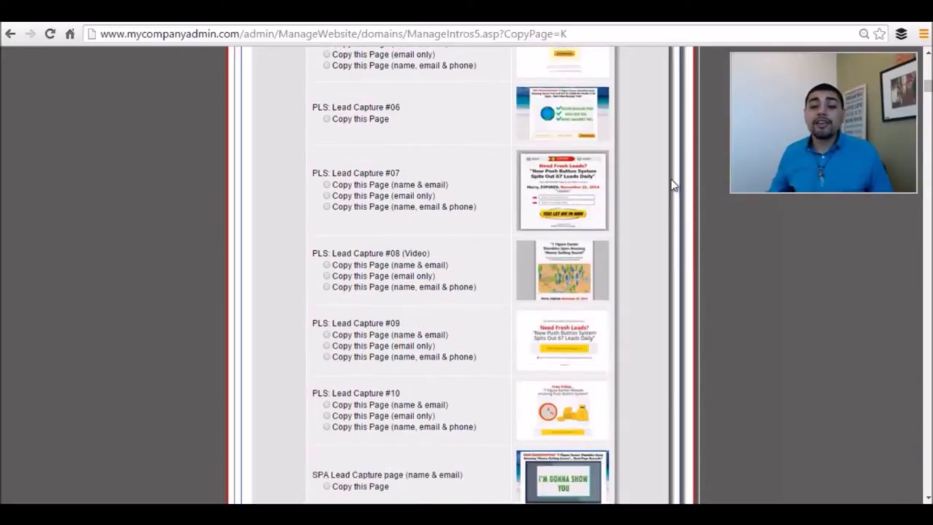
{"action": "scroll", "coordinate": [670, 183], "scroll_direction": "down", "scroll_amount": 3}
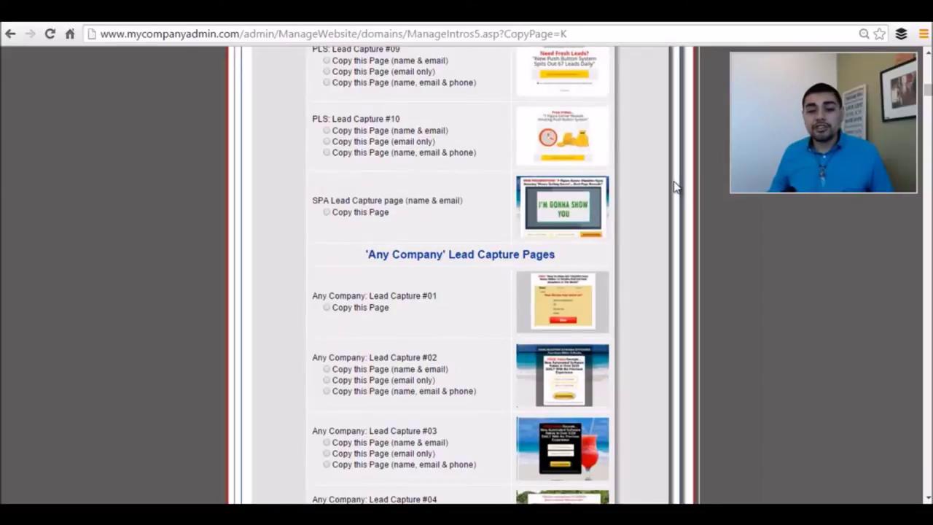
{"action": "scroll", "coordinate": [673, 186], "scroll_direction": "down", "scroll_amount": 2}
{"action": "scroll", "coordinate": [673, 187], "scroll_direction": "down", "scroll_amount": 4}
{"action": "scroll", "coordinate": [674, 189], "scroll_direction": "up", "scroll_amount": 6}
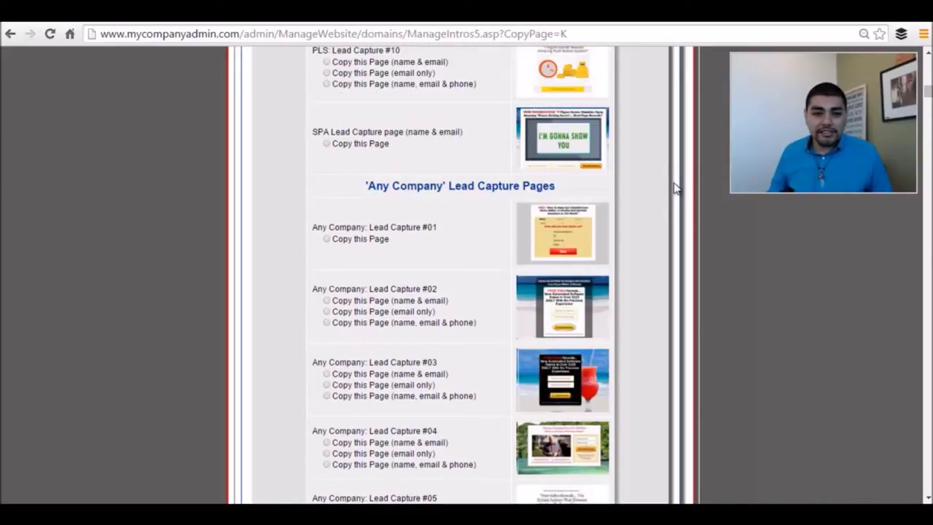
{"action": "scroll", "coordinate": [708, 278], "scroll_direction": "up", "scroll_amount": 4}
{"action": "scroll", "coordinate": [708, 276], "scroll_direction": "up", "scroll_amount": 4}
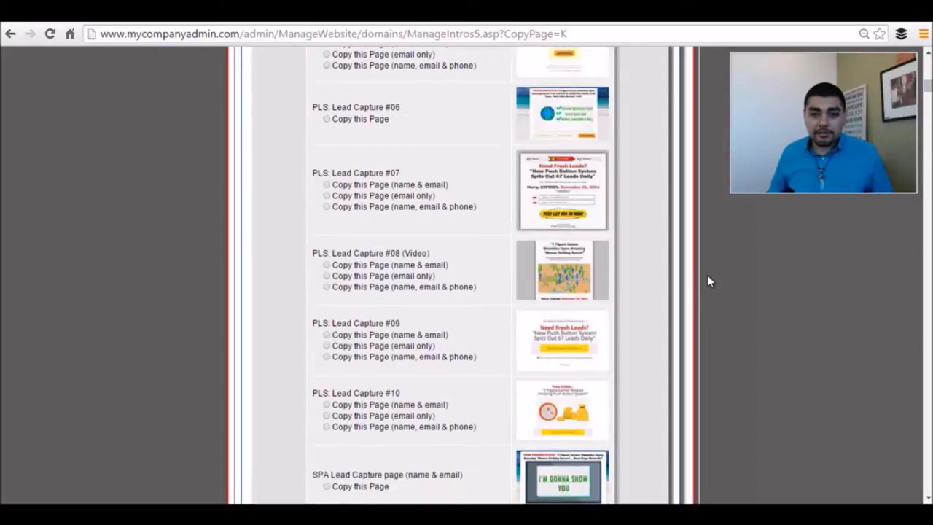
{"action": "scroll", "coordinate": [718, 259], "scroll_direction": "down", "scroll_amount": 2}
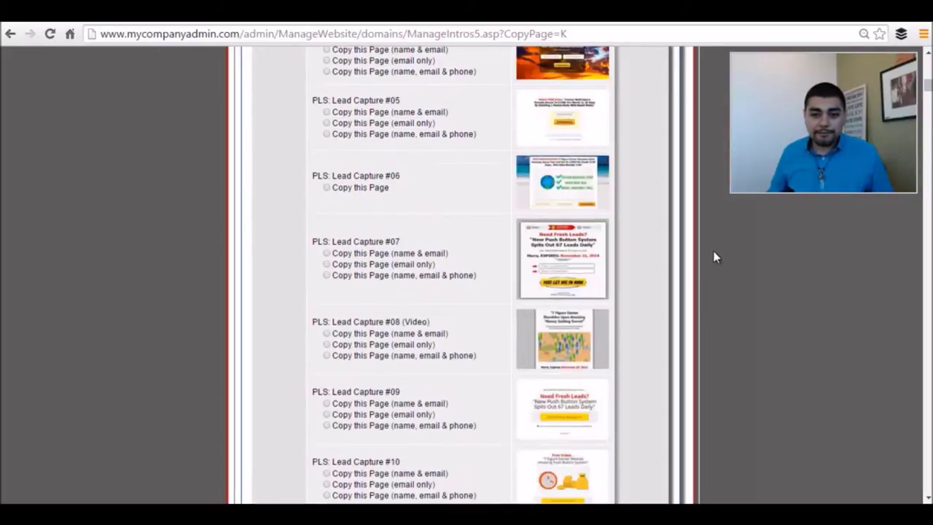
Preview the demo of PLS: Lead Capture #06, examining its headline, video and opt-in form, and return to the template list.
{"action": "left_click", "coordinate": [572, 193]}
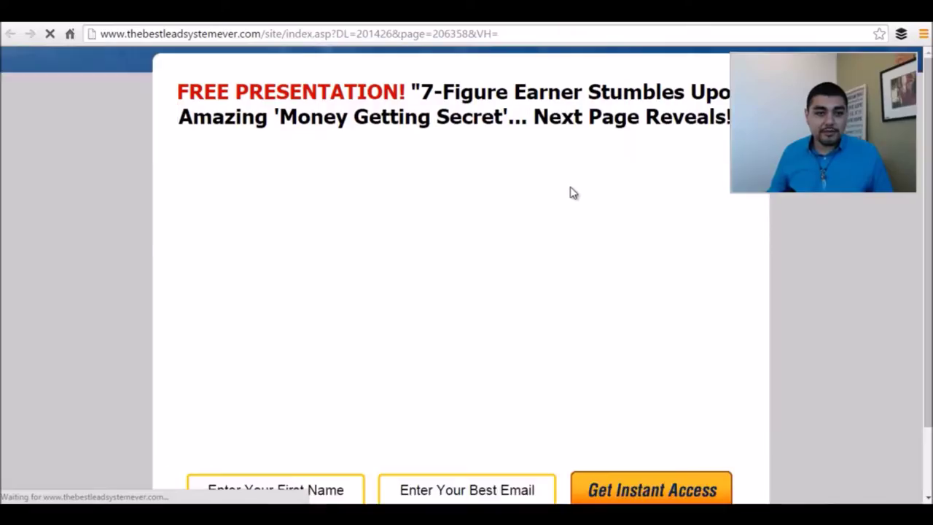
{"action": "scroll", "coordinate": [864, 198], "scroll_direction": "down", "scroll_amount": 2}
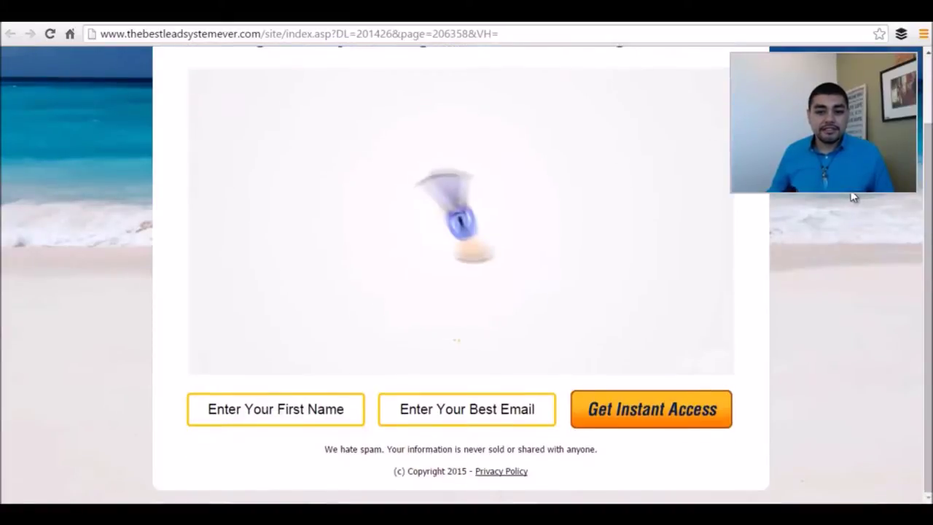
{"action": "scroll", "coordinate": [801, 250], "scroll_direction": "up", "scroll_amount": 2}
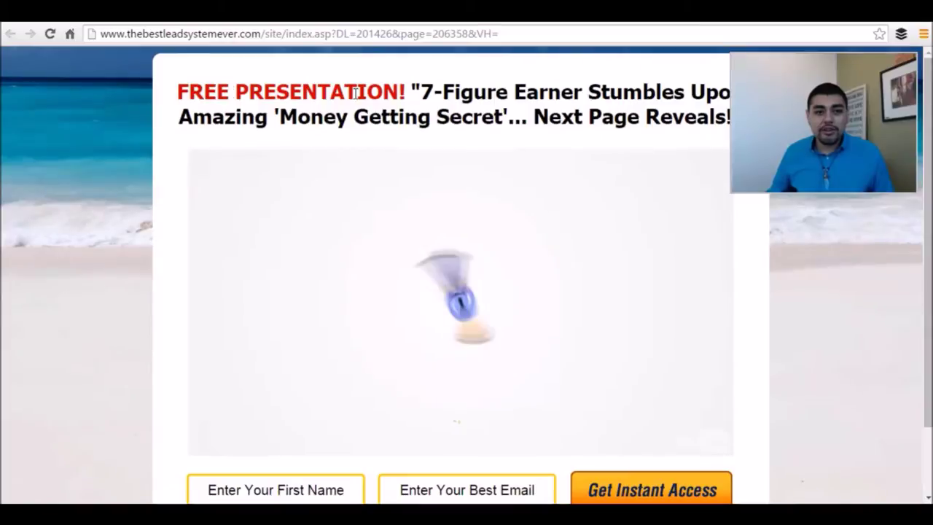
{"action": "scroll", "coordinate": [242, 202], "scroll_direction": "down", "scroll_amount": 2}
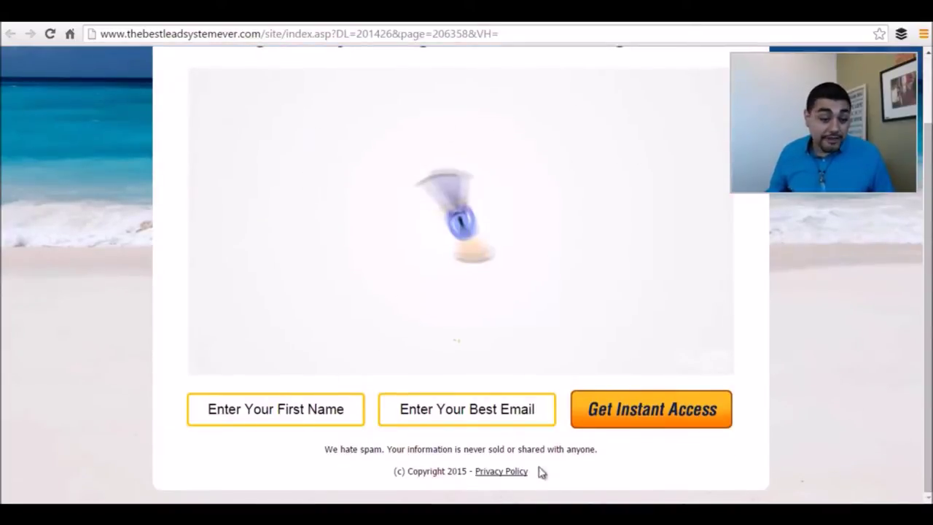
{"action": "scroll", "coordinate": [470, 326], "scroll_direction": "up", "scroll_amount": 2}
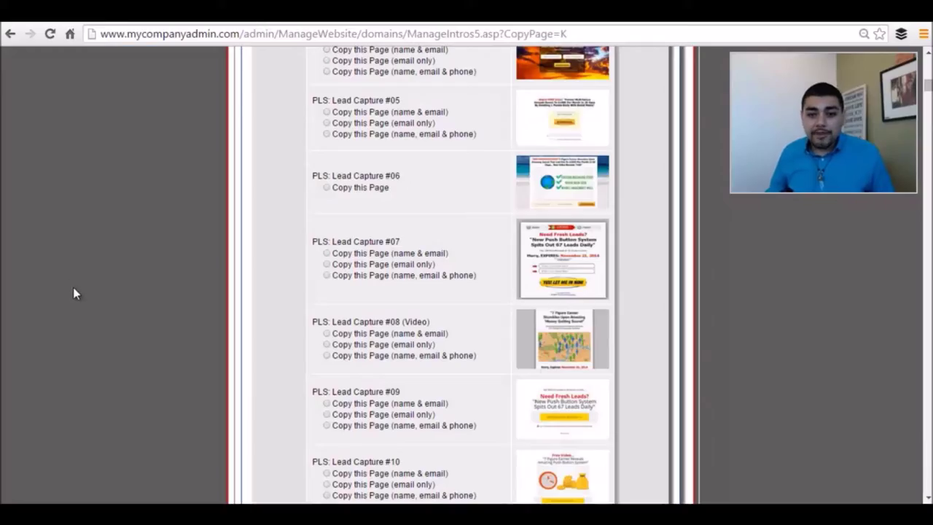
Look through the remaining capture and bypass page templates and preview the demo of Any Company: Lead Capture #04.
{"action": "scroll", "coordinate": [73, 292], "scroll_direction": "down", "scroll_amount": 5}
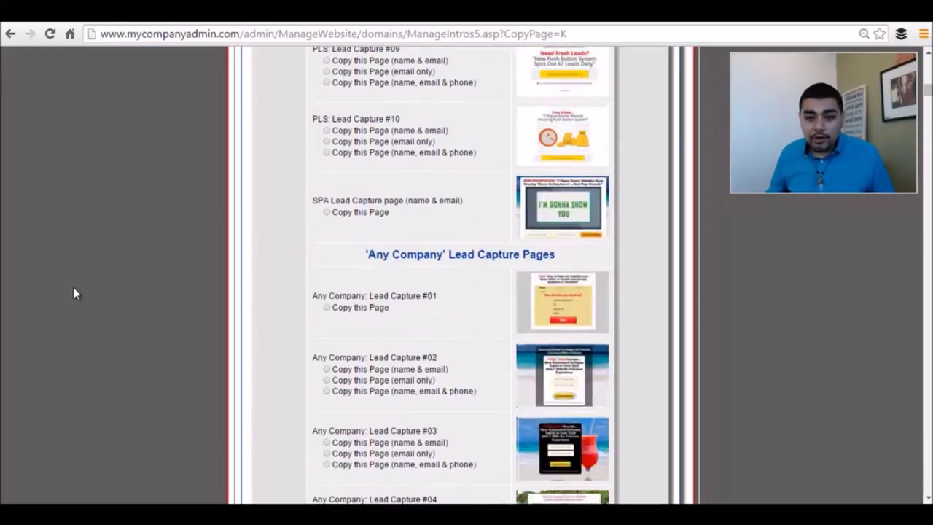
{"action": "scroll", "coordinate": [73, 294], "scroll_direction": "down", "scroll_amount": 4}
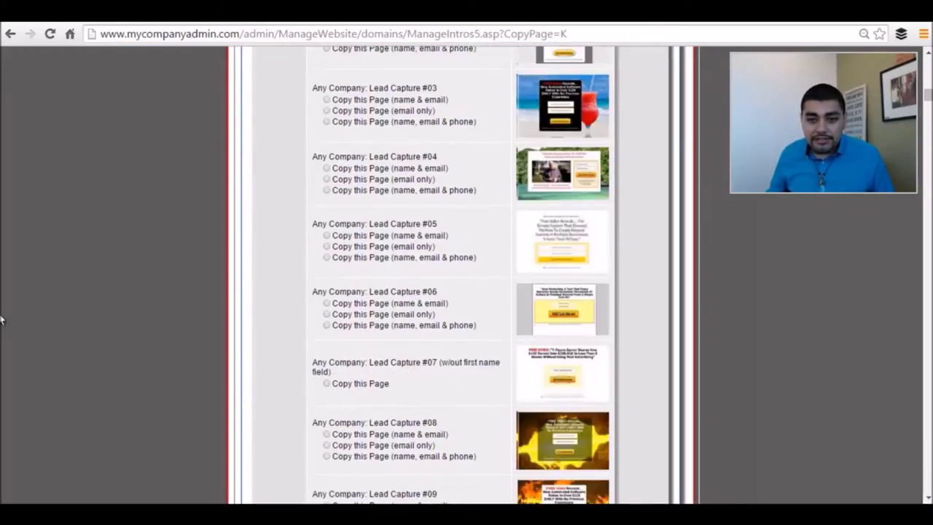
{"action": "scroll", "coordinate": [110, 273], "scroll_direction": "down", "scroll_amount": 5}
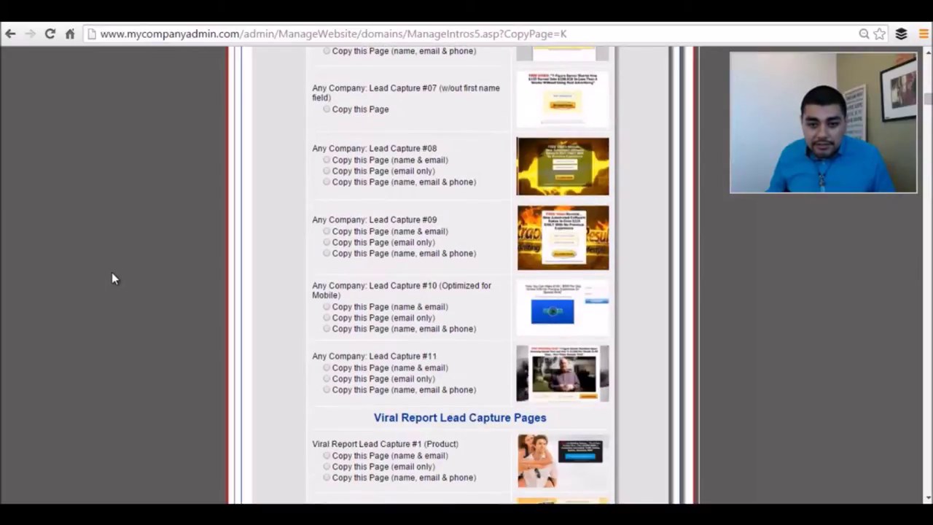
{"action": "scroll", "coordinate": [113, 278], "scroll_direction": "down", "scroll_amount": 6}
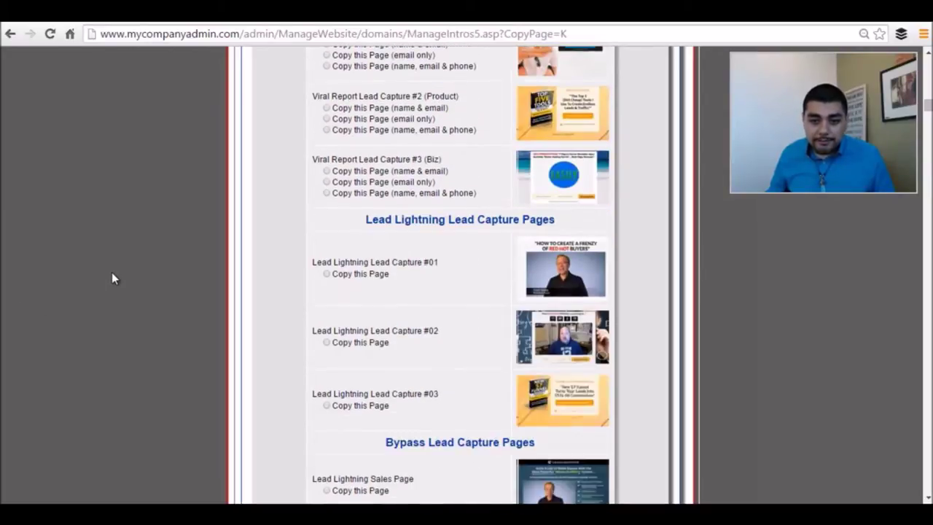
{"action": "scroll", "coordinate": [113, 278], "scroll_direction": "down", "scroll_amount": 7}
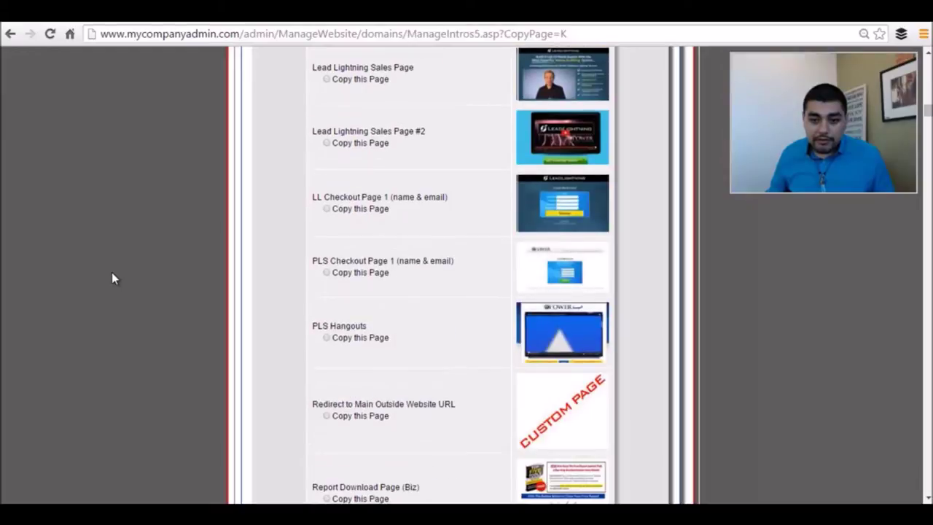
{"action": "scroll", "coordinate": [111, 274], "scroll_direction": "down", "scroll_amount": 3}
{"action": "scroll", "coordinate": [111, 274], "scroll_direction": "up", "scroll_amount": 20}
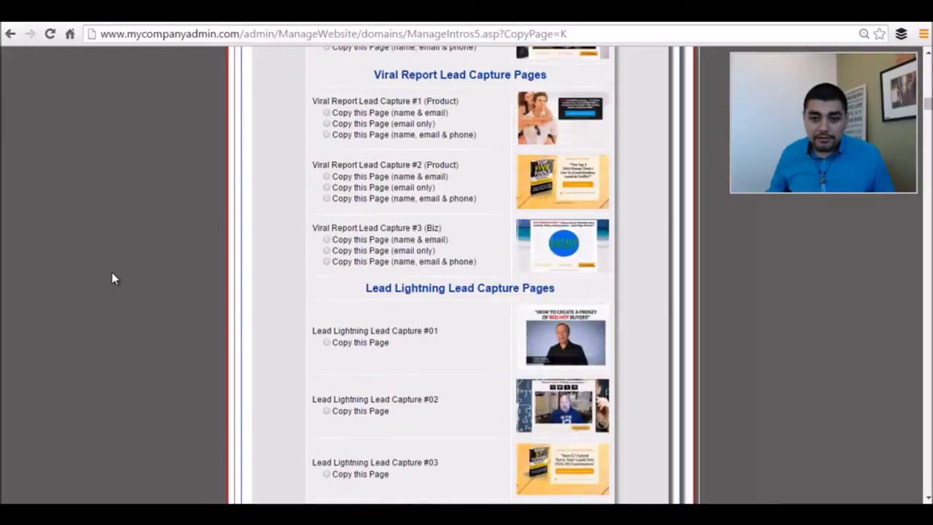
{"action": "scroll", "coordinate": [112, 278], "scroll_direction": "up", "scroll_amount": 1}
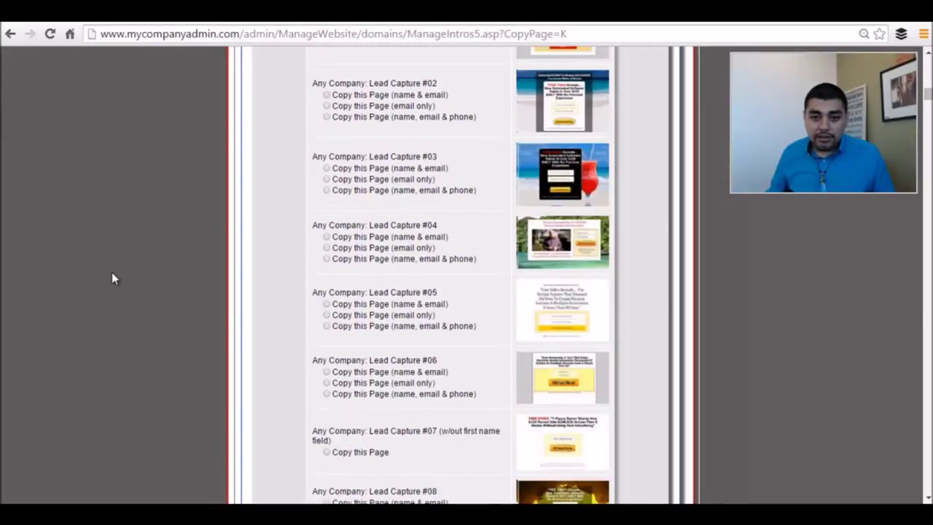
{"action": "left_click", "coordinate": [557, 248]}
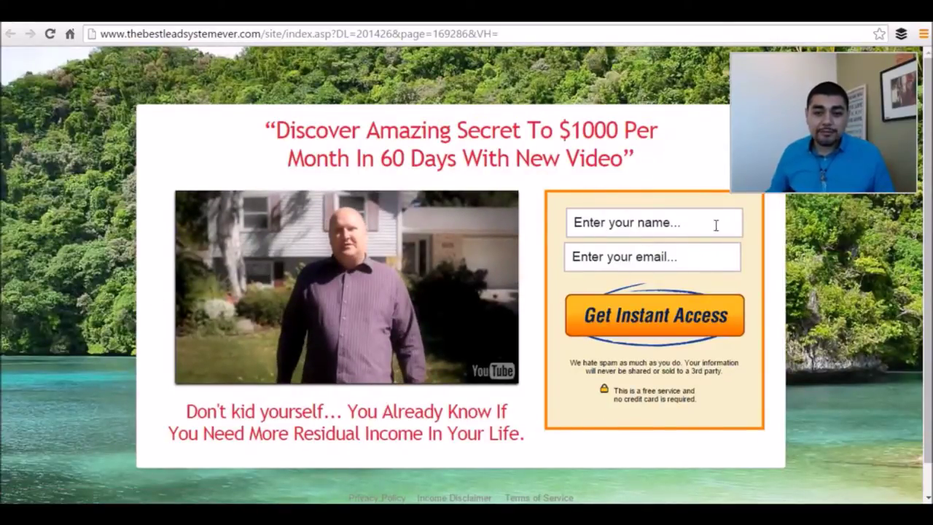
{"action": "left_click", "coordinate": [258, 22]}
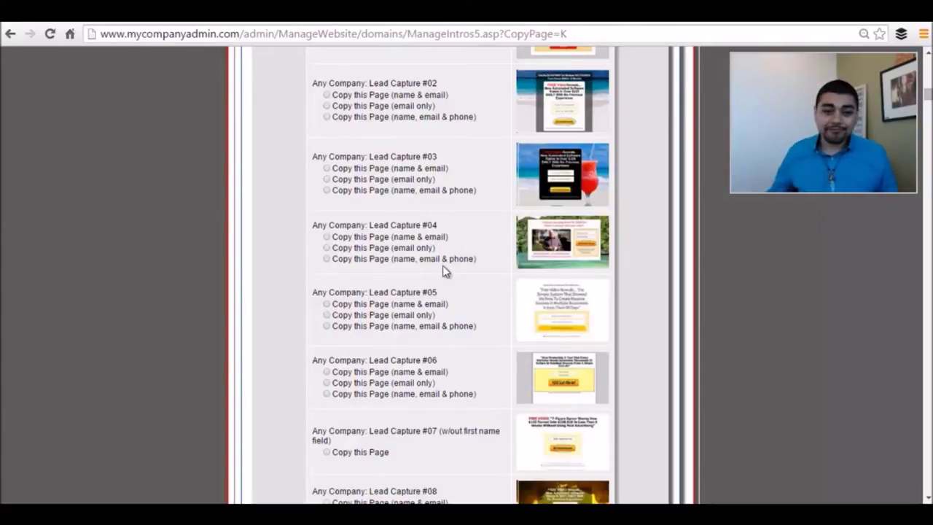
Make a copy of Any Company: Lead Capture #04 in its name, email & phone version.
{"action": "left_click", "coordinate": [327, 259]}
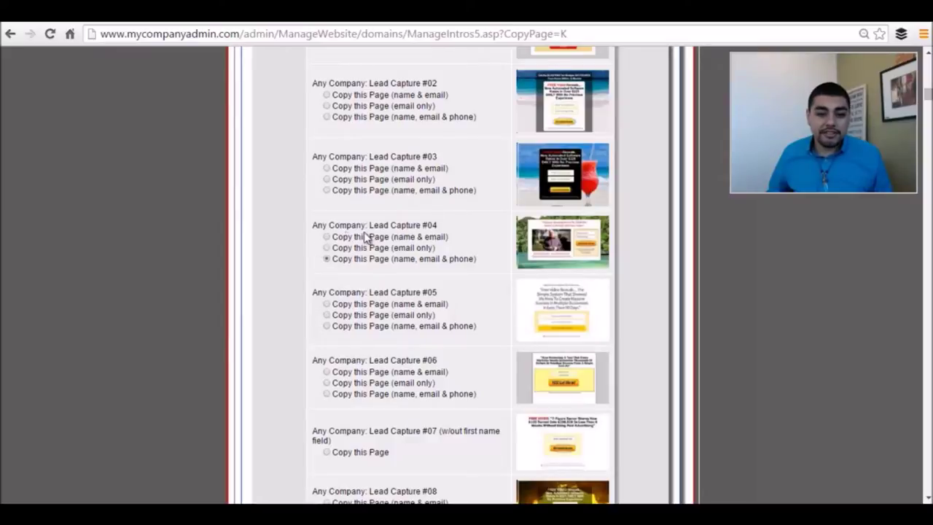
{"action": "left_click_drag", "start_coordinate": [928, 97], "coordinate": [927, 502]}
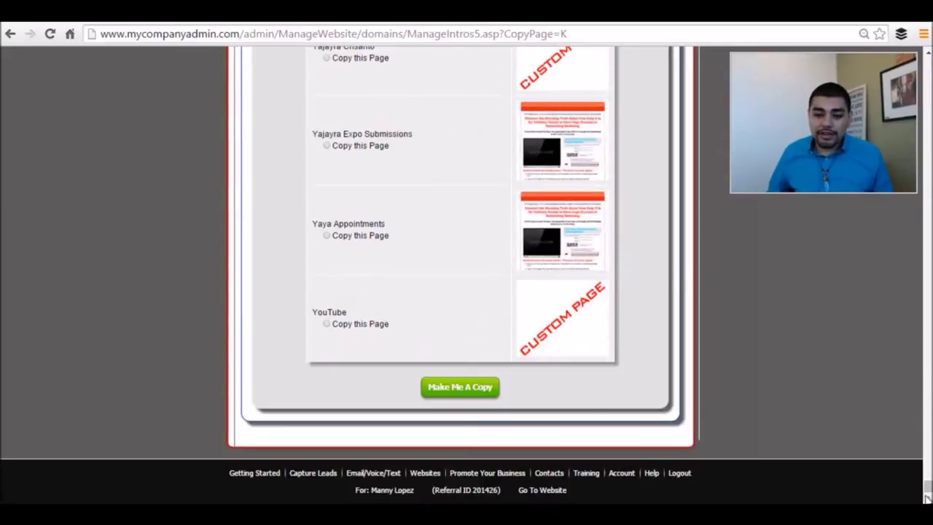
{"action": "left_click", "coordinate": [462, 387]}
Set the copied webpage's admin-area title to "Test Page 1" and keep the browser title "Welcome".
{"action": "triple_click", "coordinate": [296, 283]}
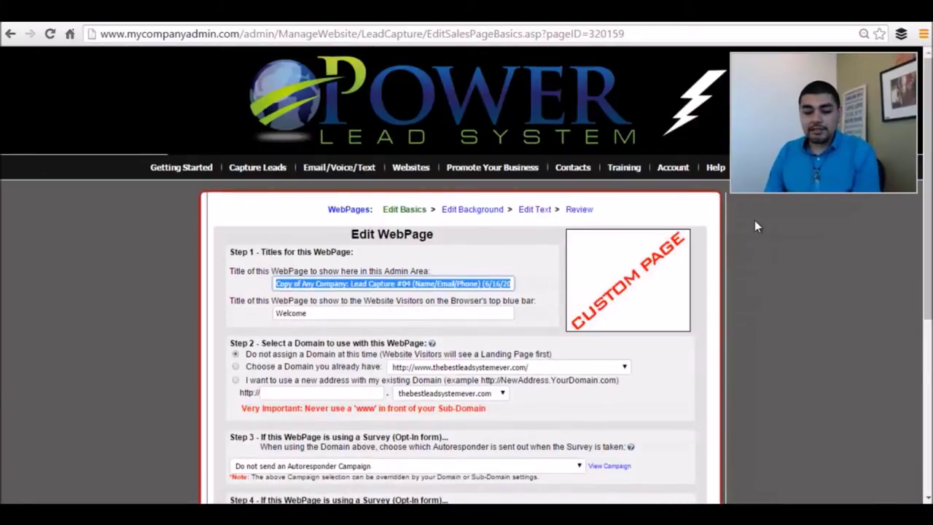
{"action": "type", "text": "Test Page 1"}
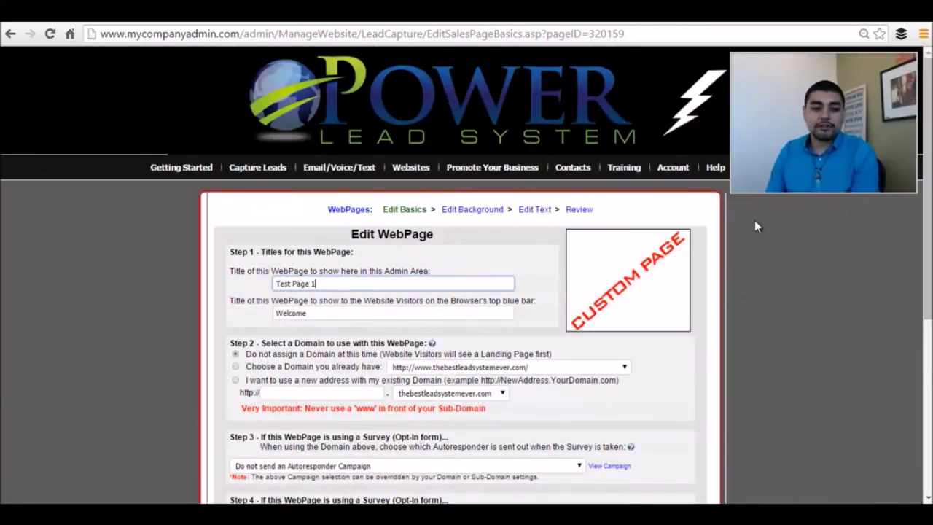
{"action": "key", "text": "Tab"}
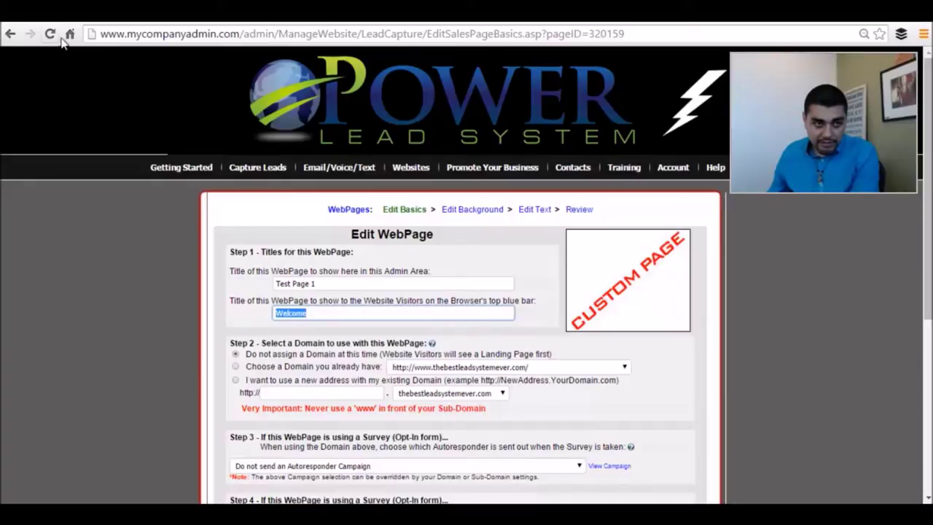
{"action": "left_click", "coordinate": [322, 313]}
{"action": "left_click", "coordinate": [197, 333]}
Review the webpage's autoresponder campaign choices, domain options, post-survey page and search engine optimization settings.
{"action": "scroll", "coordinate": [124, 330], "scroll_direction": "down", "scroll_amount": 1}
{"action": "scroll", "coordinate": [131, 328], "scroll_direction": "down", "scroll_amount": 3}
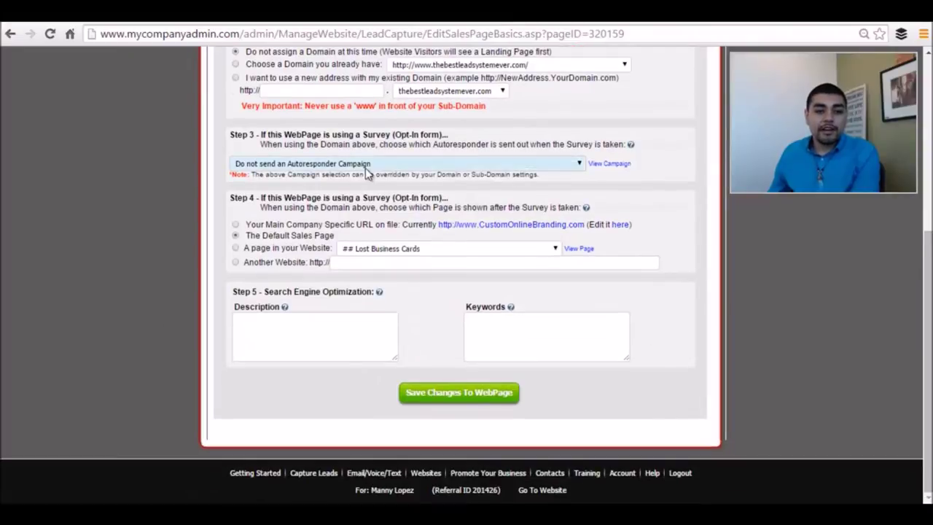
{"action": "left_click", "coordinate": [366, 169]}
{"action": "scroll", "coordinate": [368, 299], "scroll_direction": "down", "scroll_amount": 10}
{"action": "scroll", "coordinate": [372, 261], "scroll_direction": "up", "scroll_amount": 10}
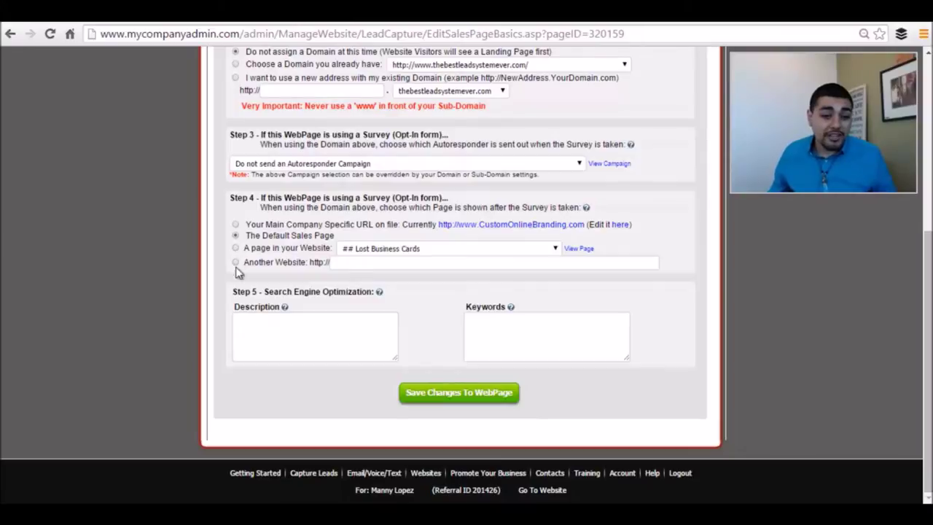
{"action": "scroll", "coordinate": [298, 346], "scroll_direction": "up", "scroll_amount": 5}
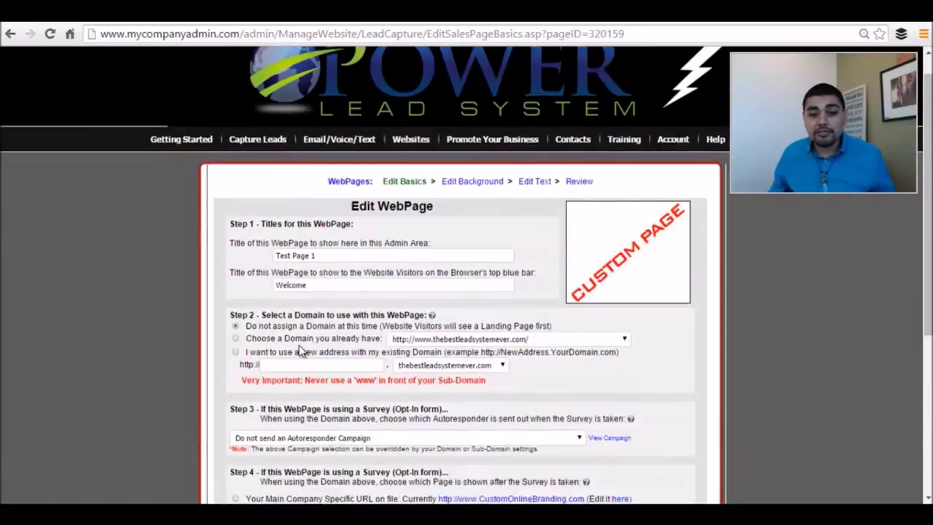
{"action": "scroll", "coordinate": [241, 286], "scroll_direction": "down", "scroll_amount": 4}
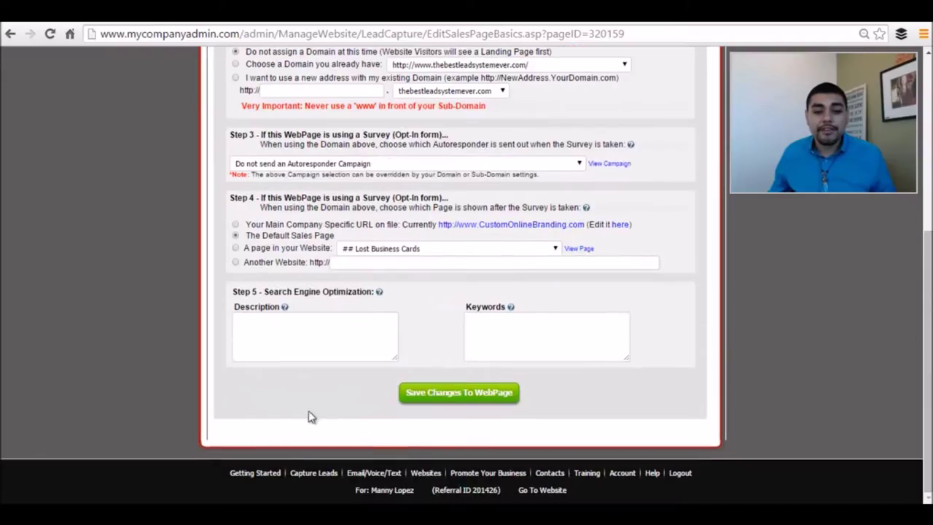
Save the webpage's basic settings and look through the available background images for the page.
{"action": "left_click", "coordinate": [454, 393]}
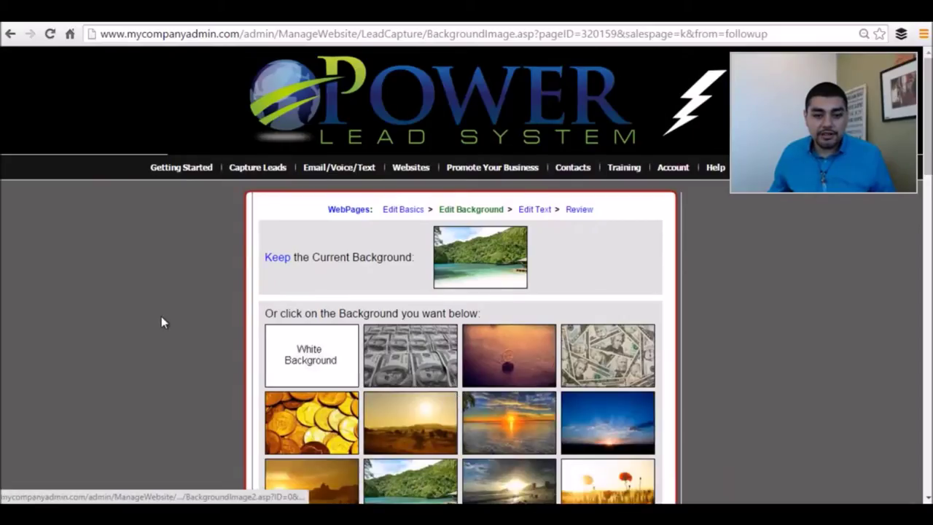
{"action": "scroll", "coordinate": [162, 321], "scroll_direction": "down", "scroll_amount": 2}
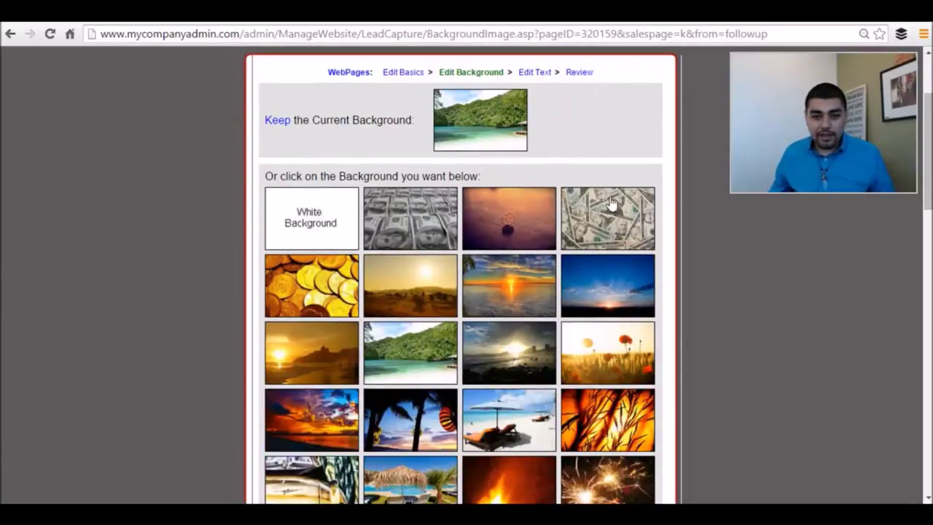
{"action": "scroll", "coordinate": [485, 208], "scroll_direction": "down", "scroll_amount": 7}
{"action": "scroll", "coordinate": [485, 207], "scroll_direction": "down", "scroll_amount": 9}
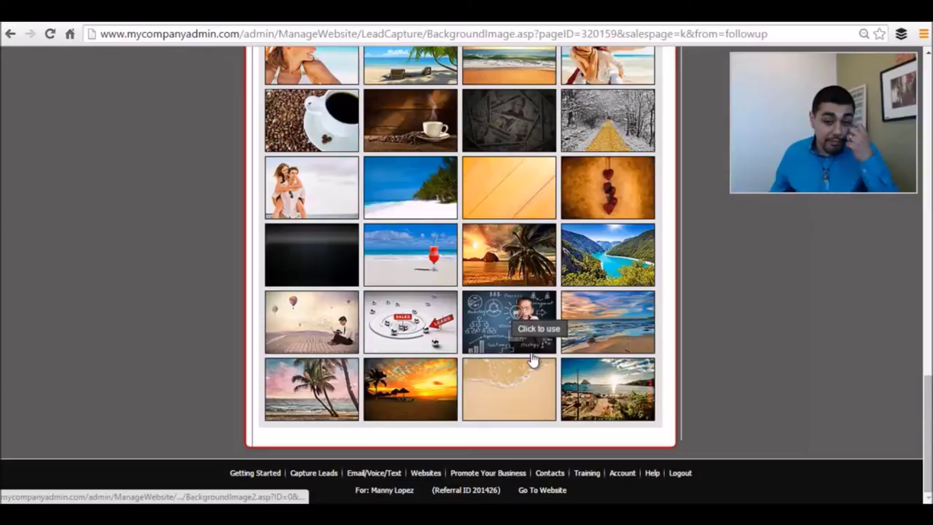
{"action": "scroll", "coordinate": [637, 339], "scroll_direction": "up", "scroll_amount": 15}
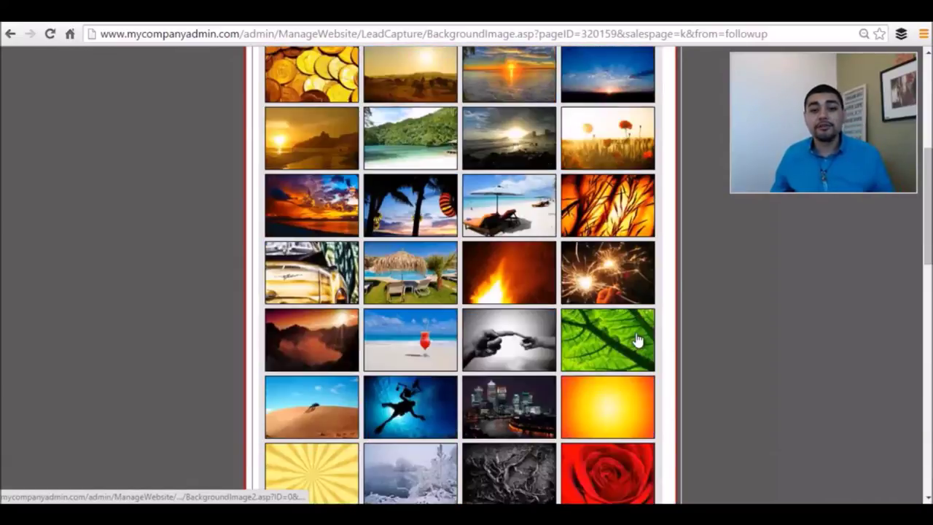
{"action": "scroll", "coordinate": [637, 339], "scroll_direction": "down", "scroll_amount": 3}
{"action": "scroll", "coordinate": [637, 339], "scroll_direction": "up", "scroll_amount": 3}
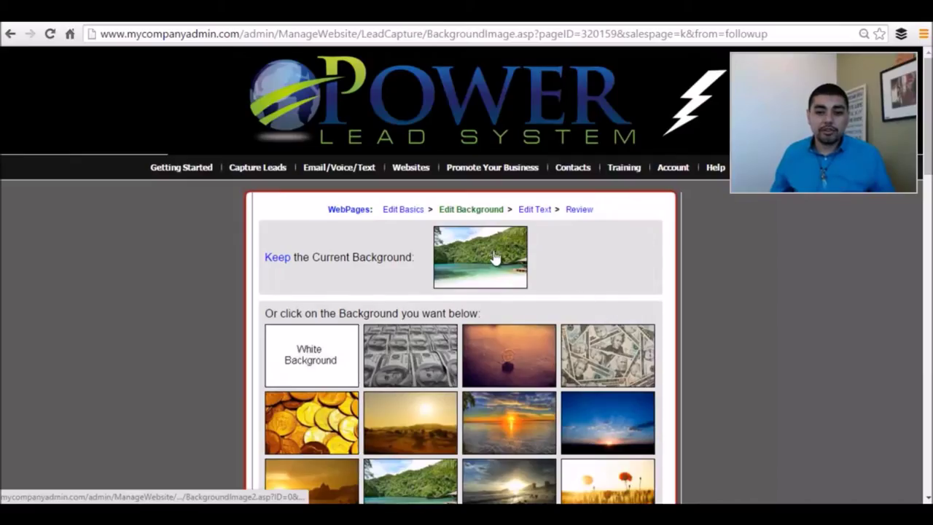
Keep the current background, open the page text for editing, and look over the headline, video area, opt-in form and lower text.
{"action": "left_click", "coordinate": [547, 213]}
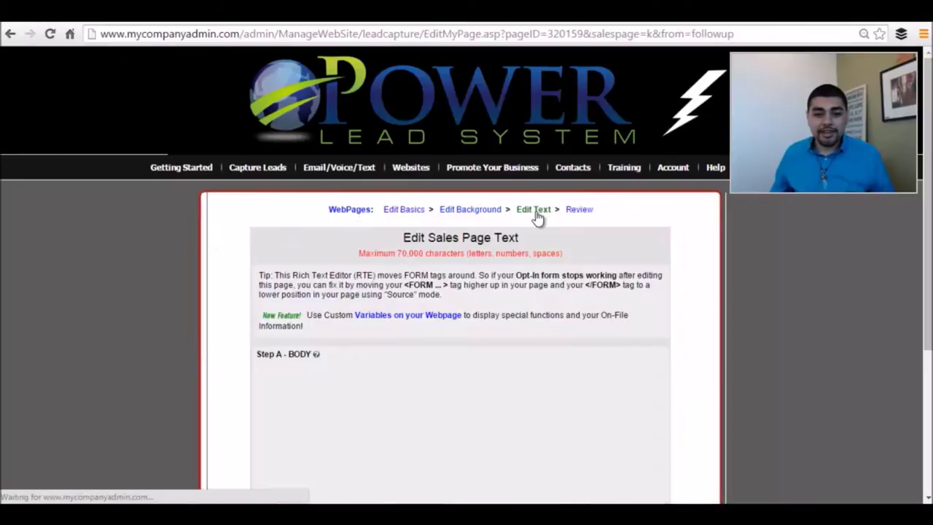
{"action": "left_click", "coordinate": [600, 354]}
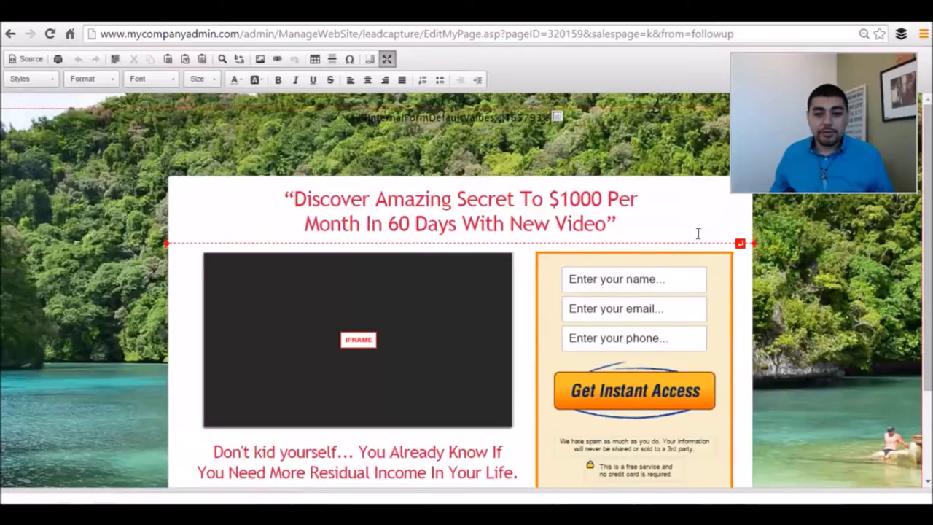
{"action": "scroll", "coordinate": [697, 233], "scroll_direction": "down", "scroll_amount": 2}
{"action": "scroll", "coordinate": [379, 306], "scroll_direction": "up", "scroll_amount": 2}
{"action": "left_click_drag", "start_coordinate": [285, 198], "coordinate": [607, 221]}
{"action": "scroll", "coordinate": [298, 423], "scroll_direction": "down", "scroll_amount": 2}
{"action": "left_click", "coordinate": [188, 352]}
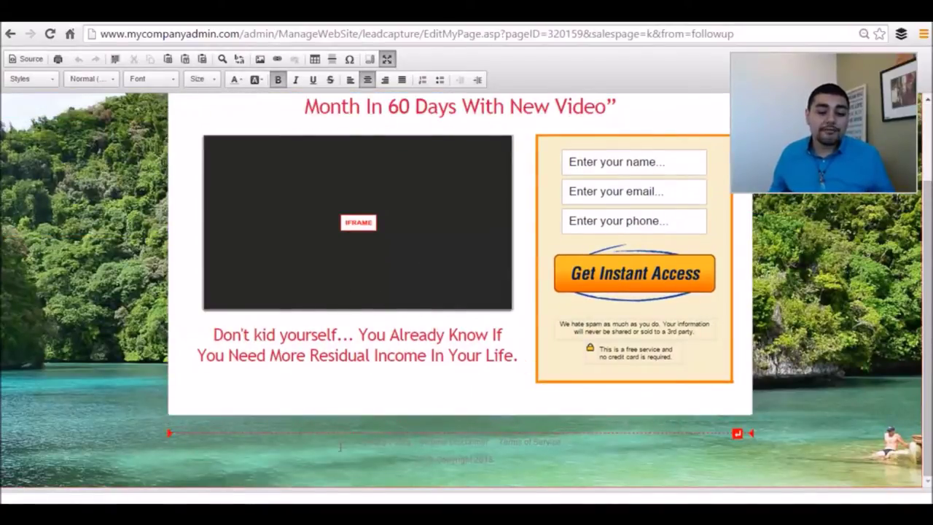
{"action": "scroll", "coordinate": [183, 296], "scroll_direction": "up", "scroll_amount": 2}
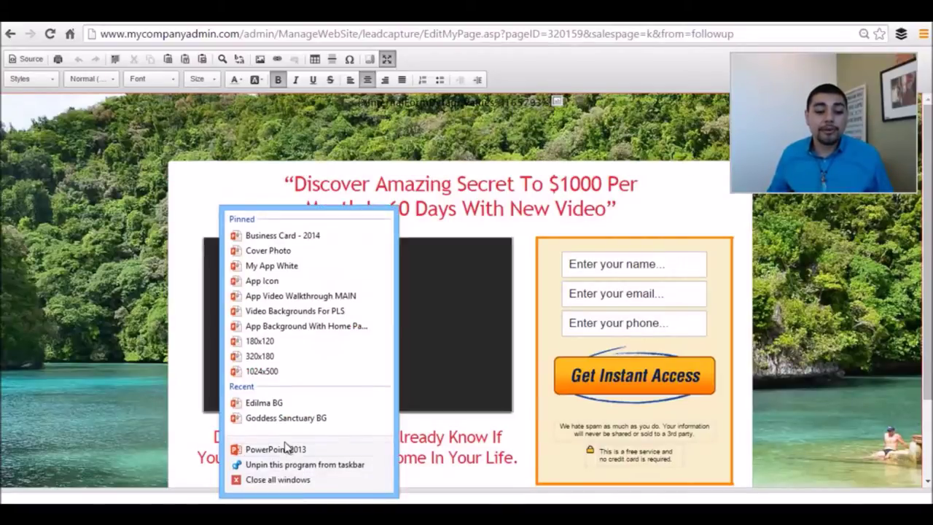
Switch to PowerPoint, create a blank presentation and place a text box above the title placeholder.
{"action": "left_click", "coordinate": [285, 446]}
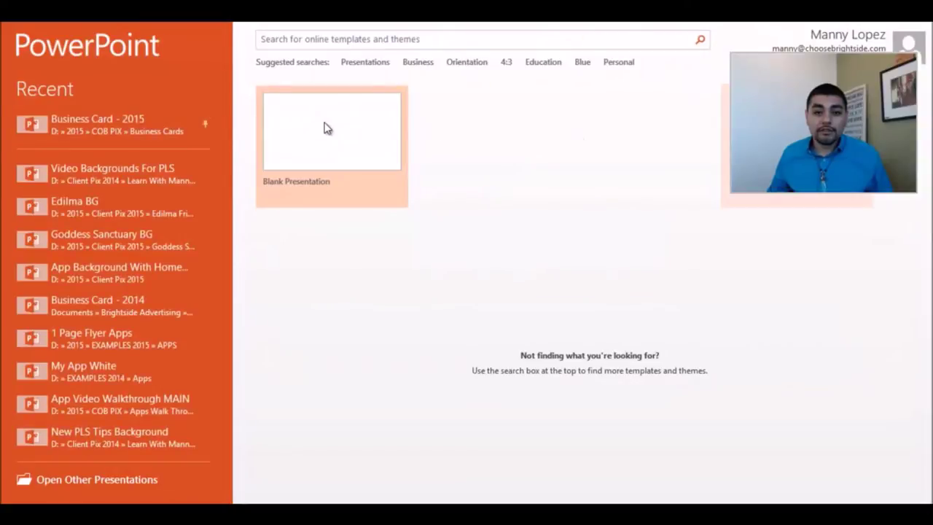
{"action": "left_click", "coordinate": [323, 127]}
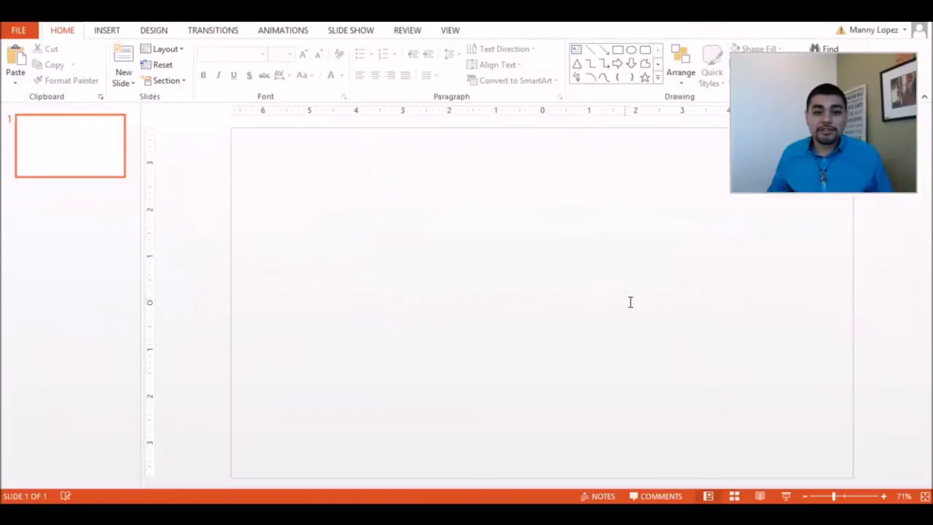
{"action": "left_click", "coordinate": [104, 32]}
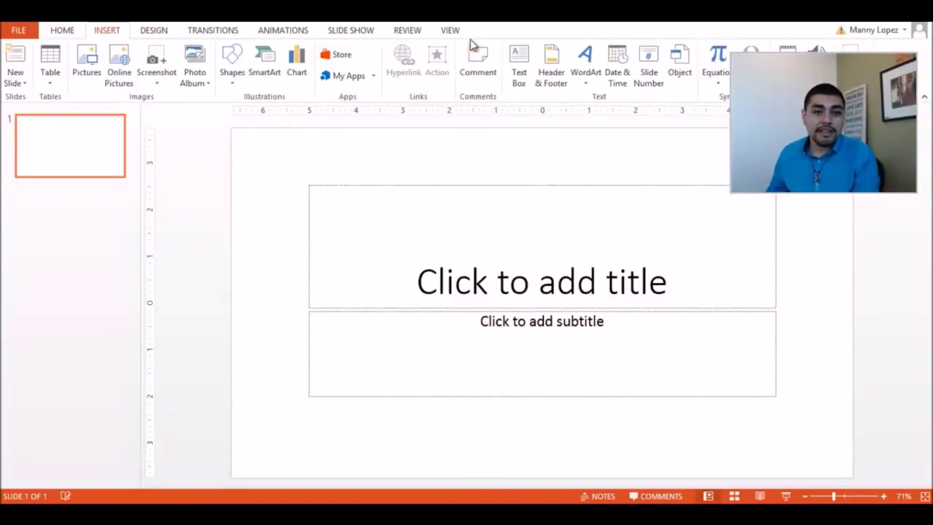
{"action": "left_click", "coordinate": [519, 69]}
{"action": "left_click", "coordinate": [469, 182]}
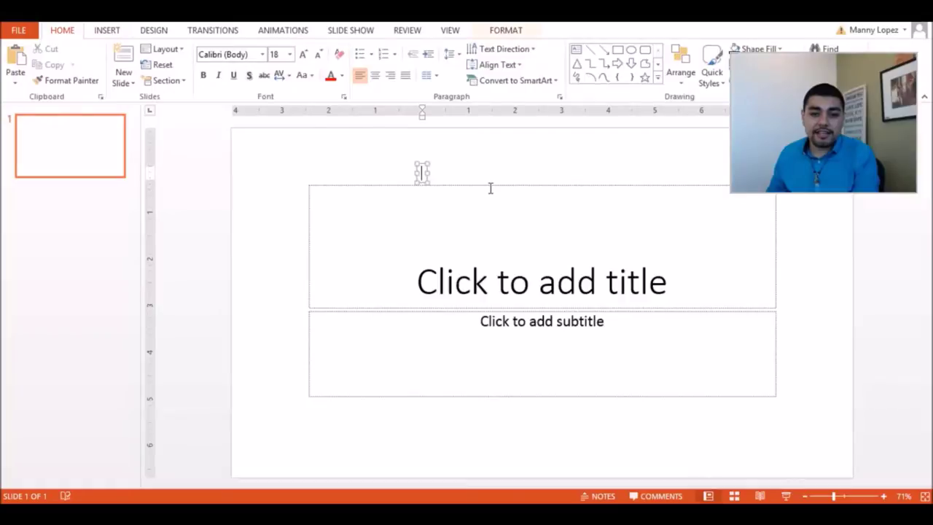
Delete the title and subtitle placeholders from the slide and switch back to the page editor in the browser.
{"action": "left_click", "coordinate": [498, 188]}
{"action": "key", "text": "Escape"}
{"action": "key", "text": "Delete"}
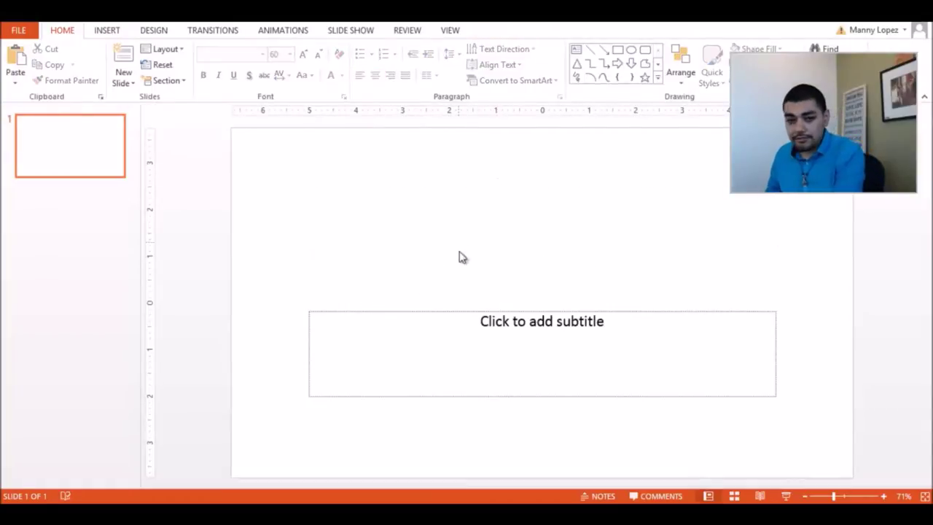
{"action": "left_click", "coordinate": [467, 314]}
{"action": "key", "text": "Escape"}
{"action": "key", "text": "Delete"}
{"action": "key", "text": "alt+Tab"}
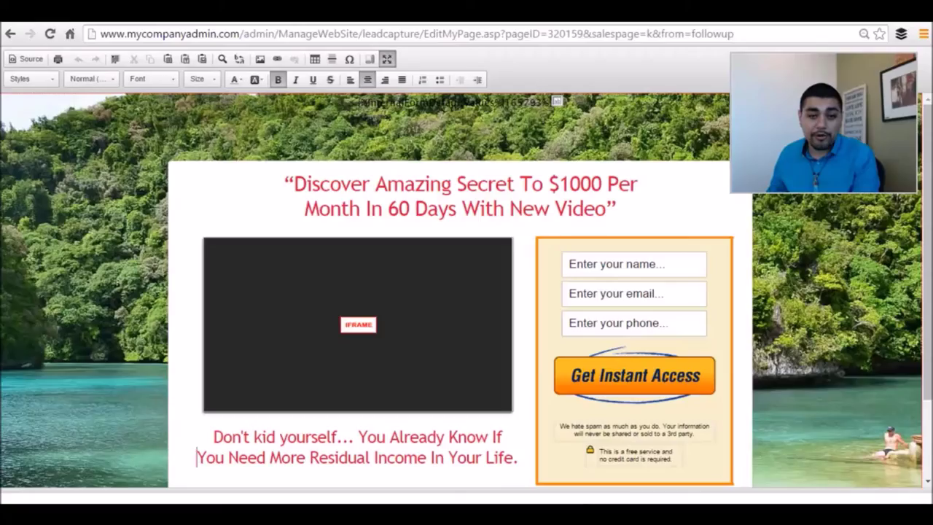
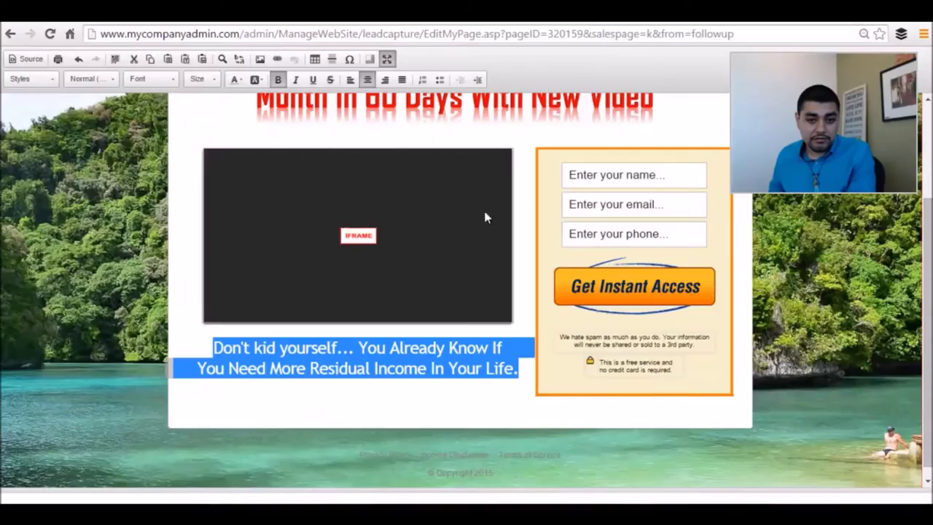
Insert an empty line above the "Don't kid yourself..." text under the video.
{"action": "left_click", "coordinate": [521, 379]}
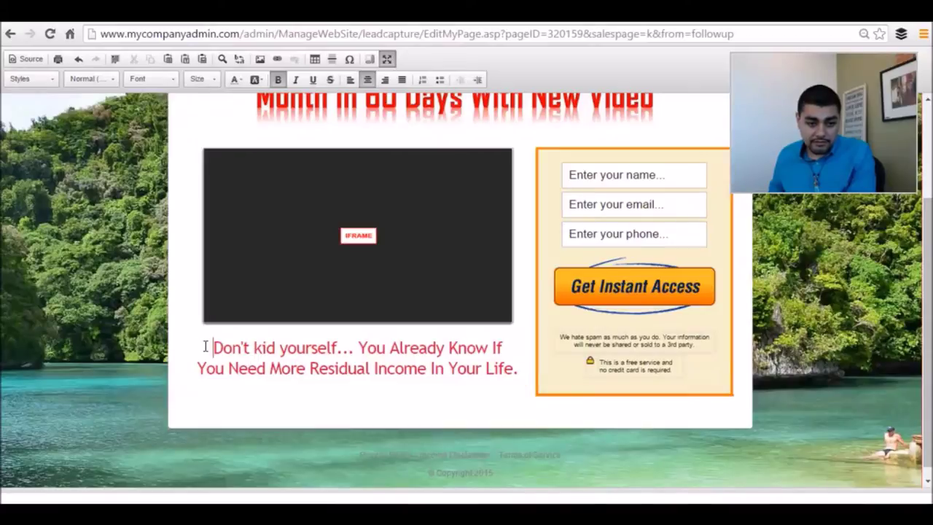
{"action": "left_click", "coordinate": [205, 347]}
{"action": "key", "text": "Return"}
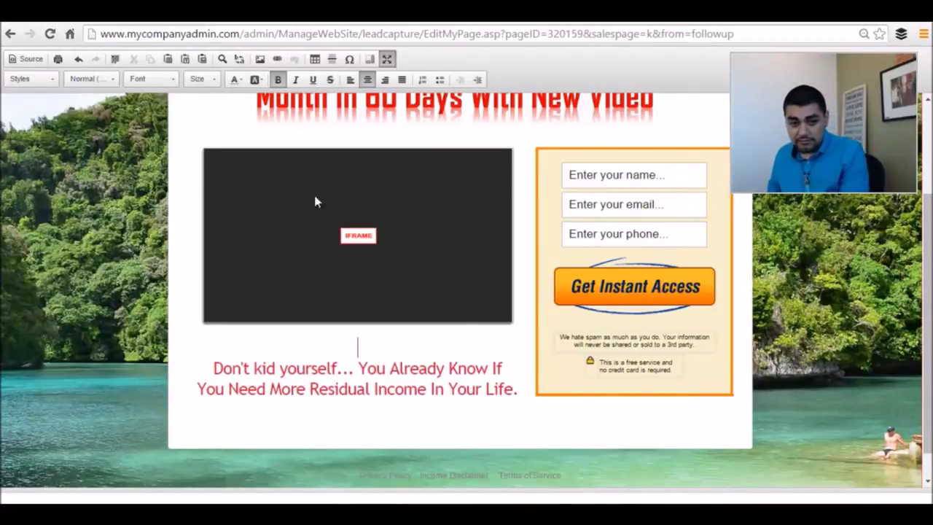
Start inserting an image on the empty line and open the file selection for a new upload to My Library.
{"action": "left_click", "coordinate": [260, 58]}
{"action": "left_click", "coordinate": [552, 203]}
{"action": "left_click", "coordinate": [249, 132]}
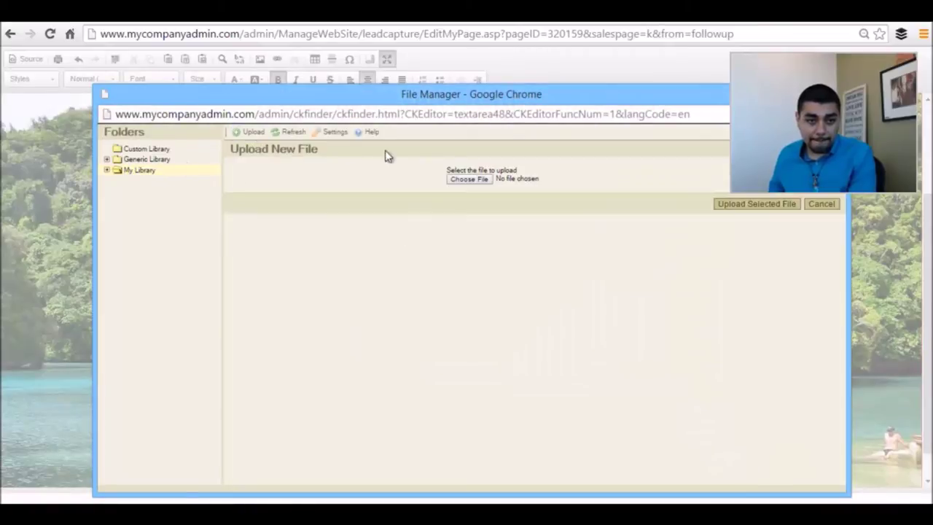
{"action": "left_click", "coordinate": [470, 179]}
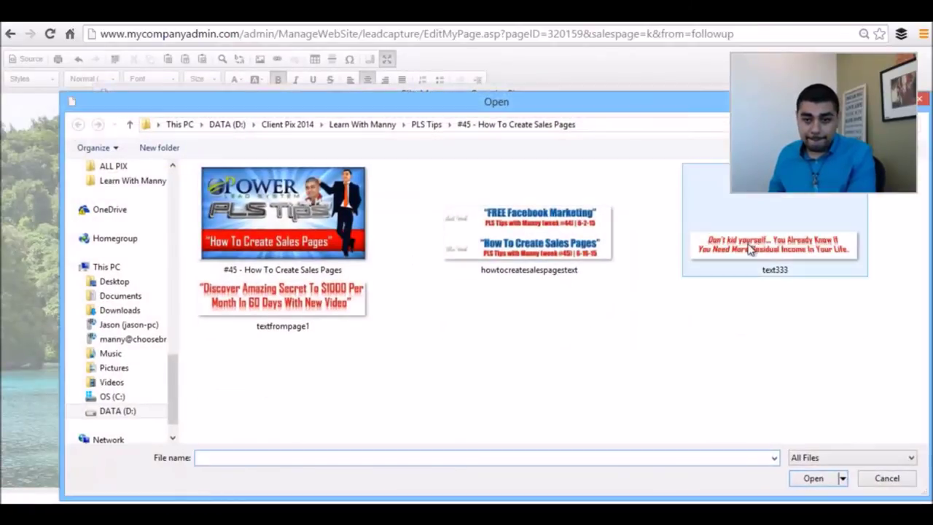
Open the text333 image in Paint and crop it closely around its two lines of red text.
{"action": "left_click", "coordinate": [737, 246]}
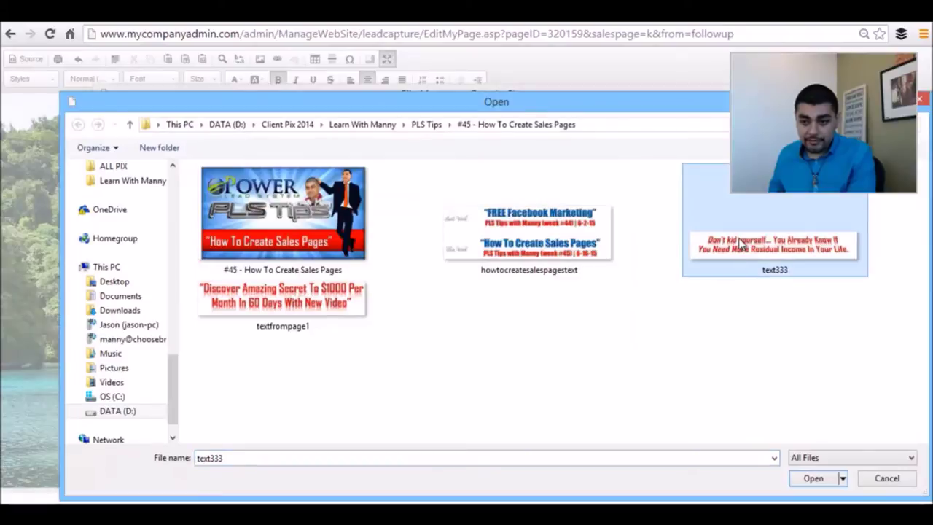
{"action": "right_click", "coordinate": [740, 241]}
{"action": "left_click", "coordinate": [642, 285]}
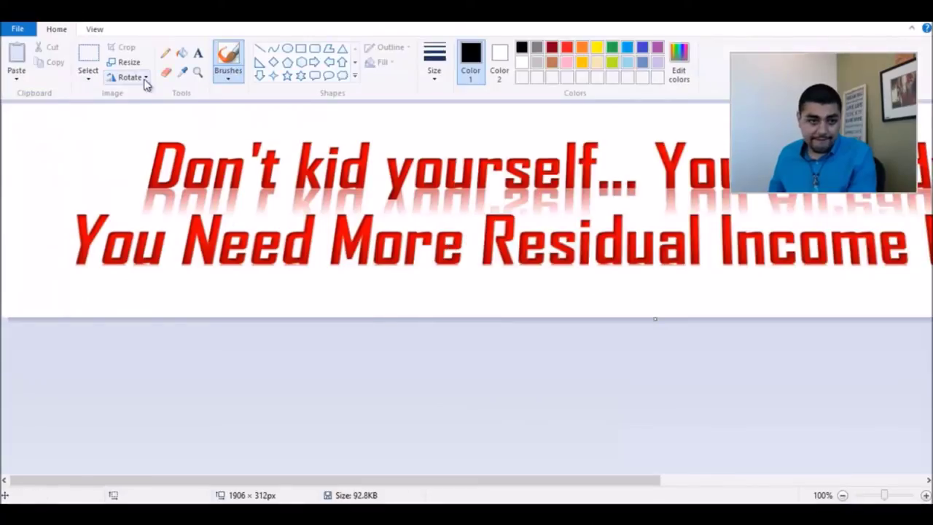
{"action": "left_click", "coordinate": [88, 59]}
{"action": "scroll", "coordinate": [240, 271], "scroll_direction": "down", "scroll_amount": 2}
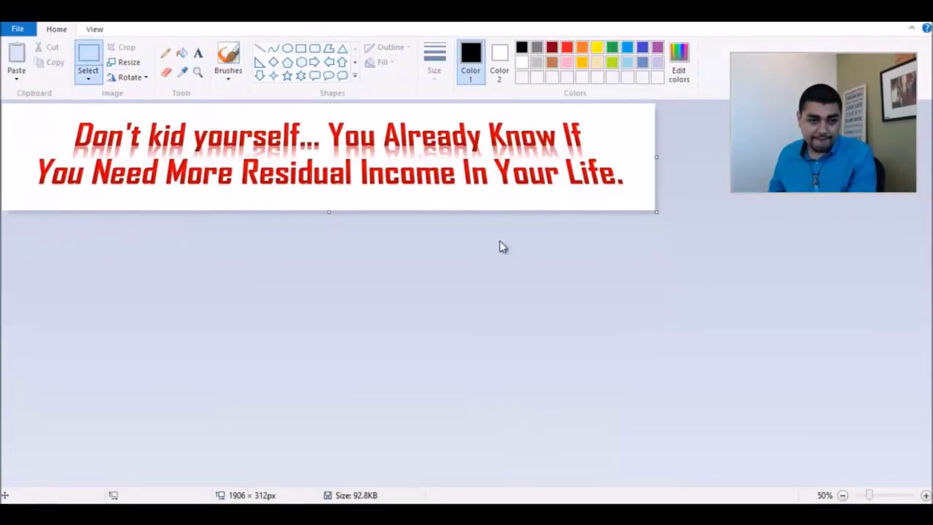
{"action": "left_click_drag", "start_coordinate": [27, 116], "coordinate": [629, 188]}
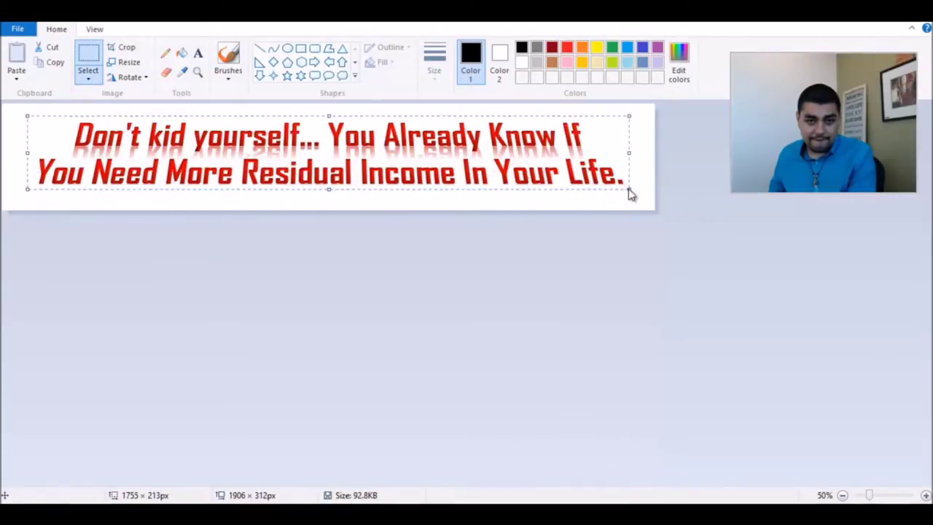
{"action": "left_click", "coordinate": [116, 48]}
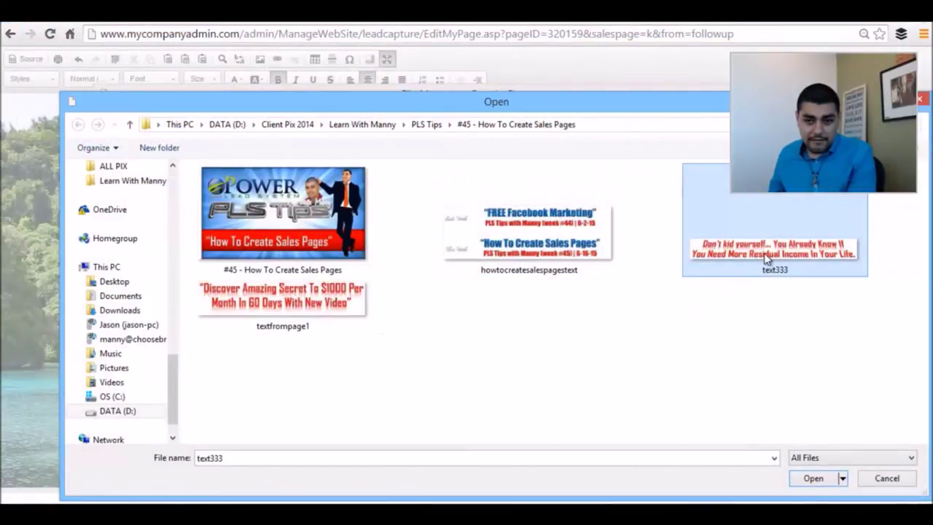
Upload the cropped text333 image to My Library and choose text333.jpg as the image to insert.
{"action": "double_click", "coordinate": [764, 253]}
{"action": "left_click", "coordinate": [784, 204]}
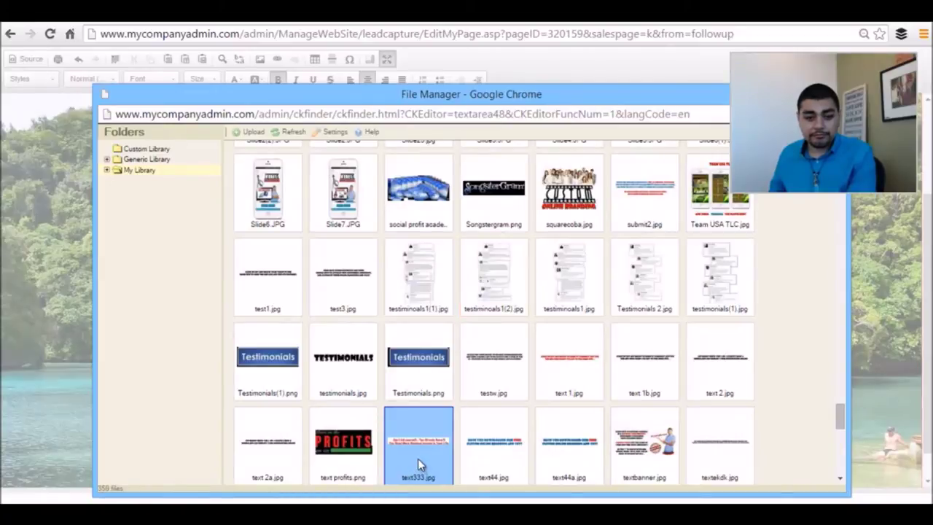
{"action": "double_click", "coordinate": [419, 453]}
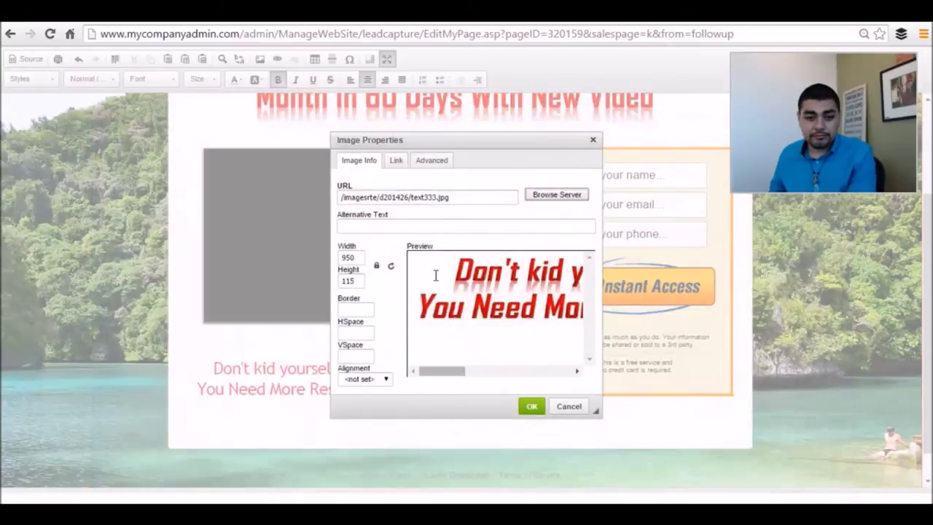
Set the text333.jpg image's width to 400 and insert it above the "Don't kid yourself..." text.
{"action": "left_click", "coordinate": [357, 259]}
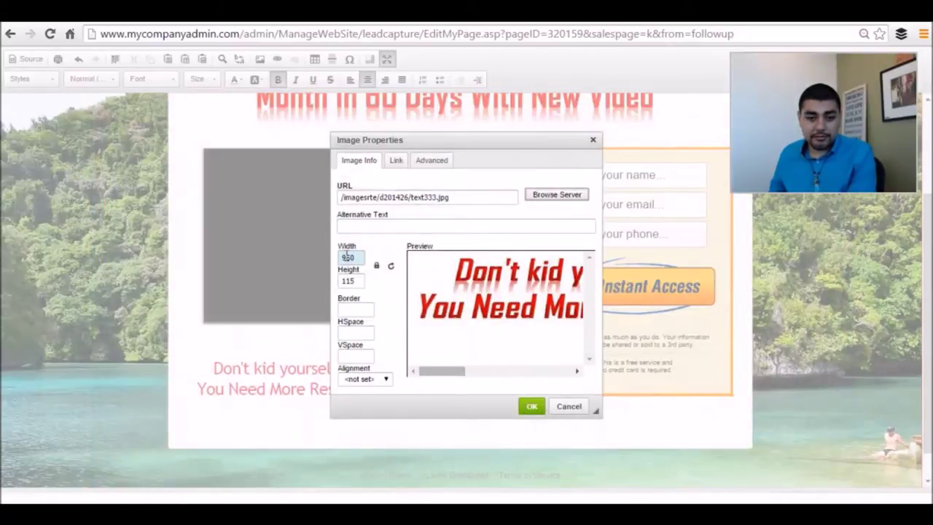
{"action": "key", "text": "BackSpace"}
{"action": "key", "text": "BackSpace"}
{"action": "key", "text": "BackSpace"}
{"action": "type", "text": "400"}
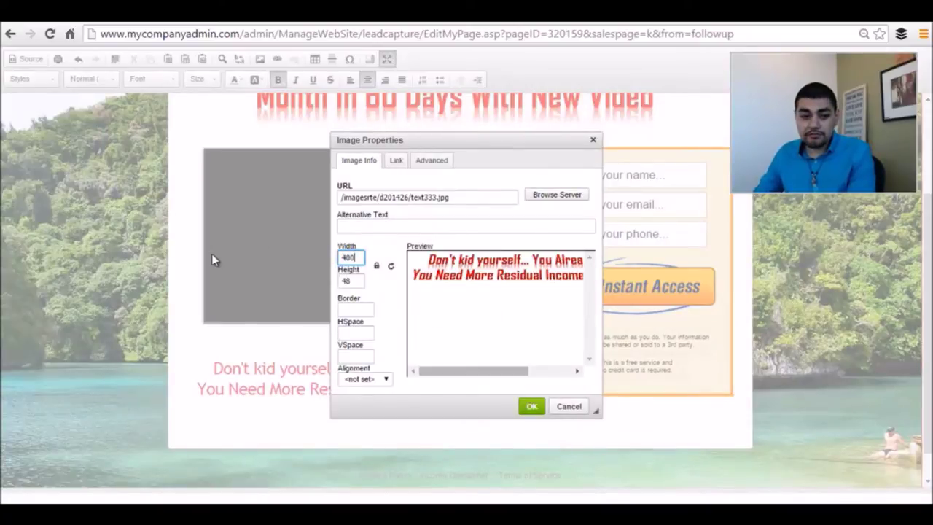
{"action": "key", "text": "Tab"}
{"action": "left_click", "coordinate": [536, 408]}
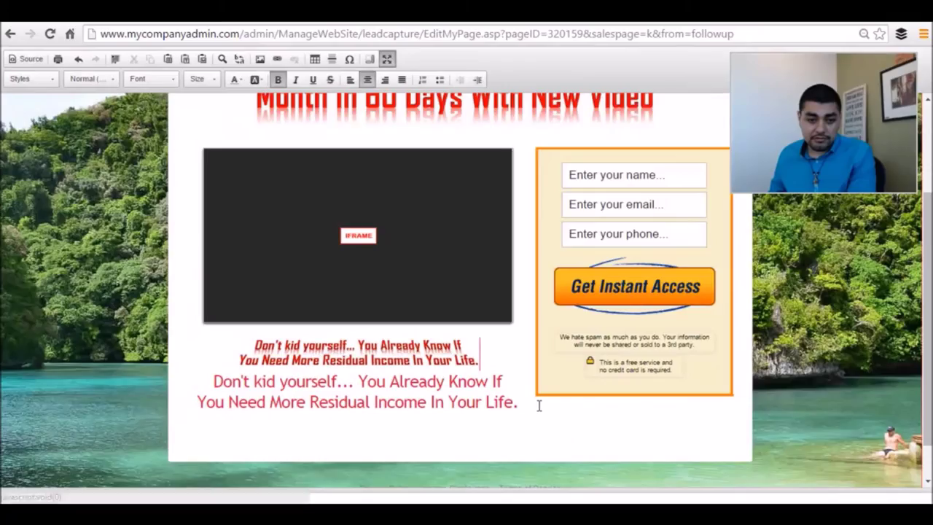
Change the width of the inserted text333.jpg image to 504, keeping its proportions.
{"action": "left_click", "coordinate": [371, 345]}
{"action": "double_click", "coordinate": [369, 346]}
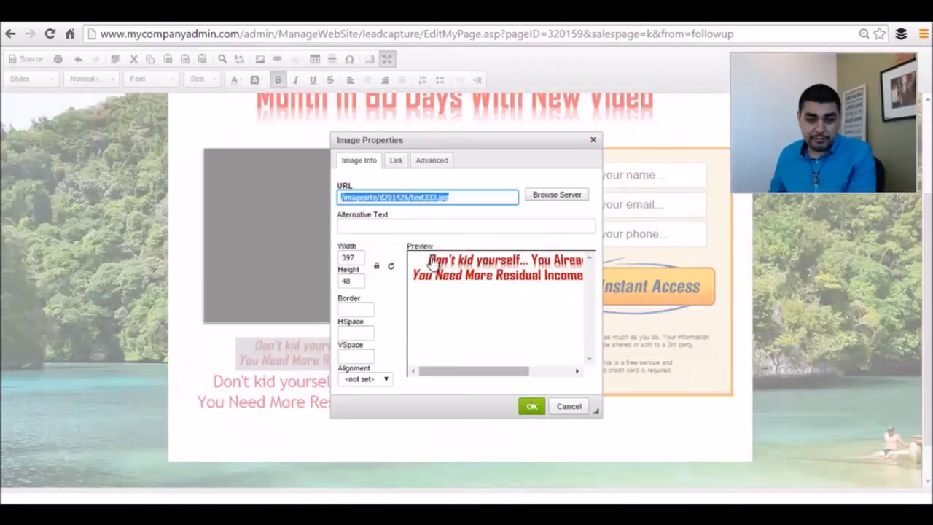
{"action": "left_click", "coordinate": [361, 258]}
{"action": "double_click", "coordinate": [348, 257]}
{"action": "type", "text": "504"}
{"action": "key", "text": "Tab"}
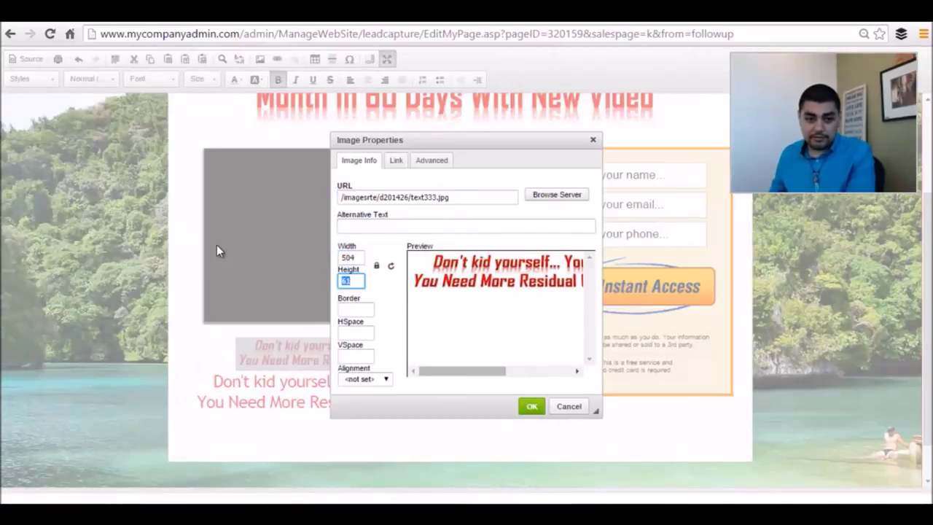
Check the image's linked width and height fields, apply the new size and return to the text below the image.
{"action": "left_click", "coordinate": [377, 268]}
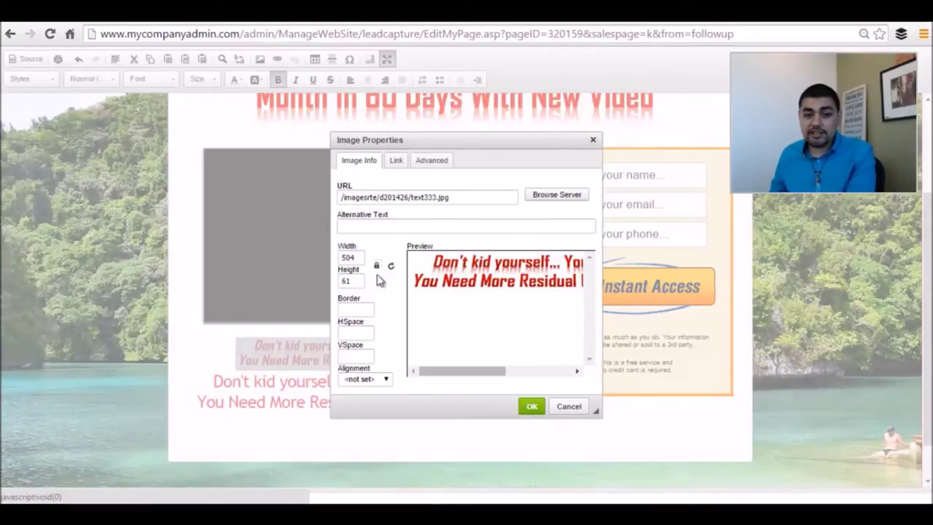
{"action": "double_click", "coordinate": [349, 257]}
{"action": "double_click", "coordinate": [348, 282]}
{"action": "double_click", "coordinate": [349, 258]}
{"action": "left_click", "coordinate": [345, 257]}
{"action": "double_click", "coordinate": [356, 260]}
{"action": "double_click", "coordinate": [349, 281]}
{"action": "left_click", "coordinate": [368, 280]}
{"action": "left_click", "coordinate": [538, 407]}
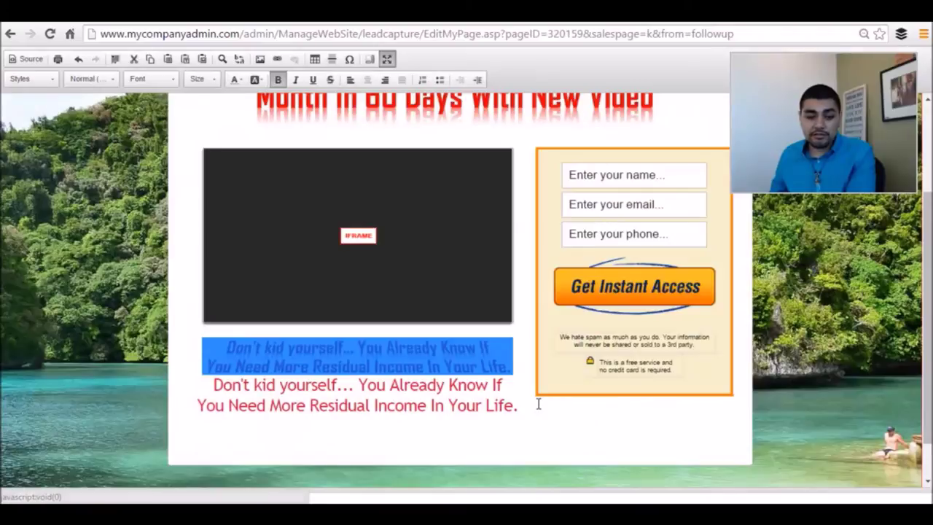
{"action": "left_click", "coordinate": [427, 404]}
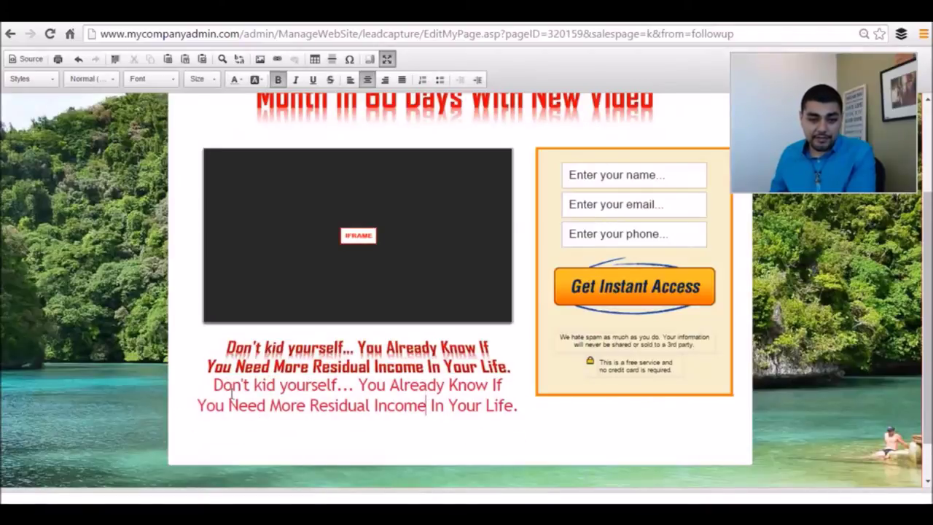
Delete the old plain "Don't kid yourself..." text and its leftover empty line beneath the styled text image, and look over the page.
{"action": "left_click_drag", "start_coordinate": [213, 384], "coordinate": [522, 414]}
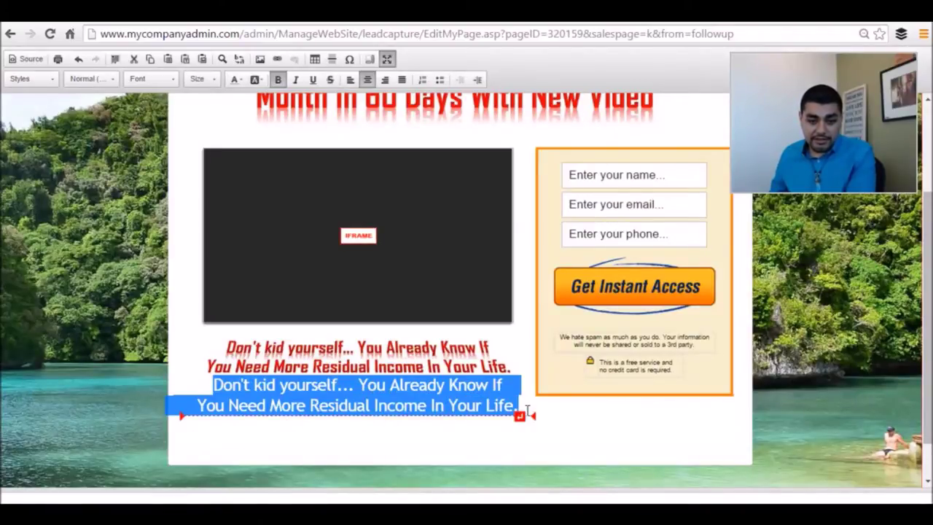
{"action": "key", "text": "Delete"}
{"action": "key", "text": "BackSpace"}
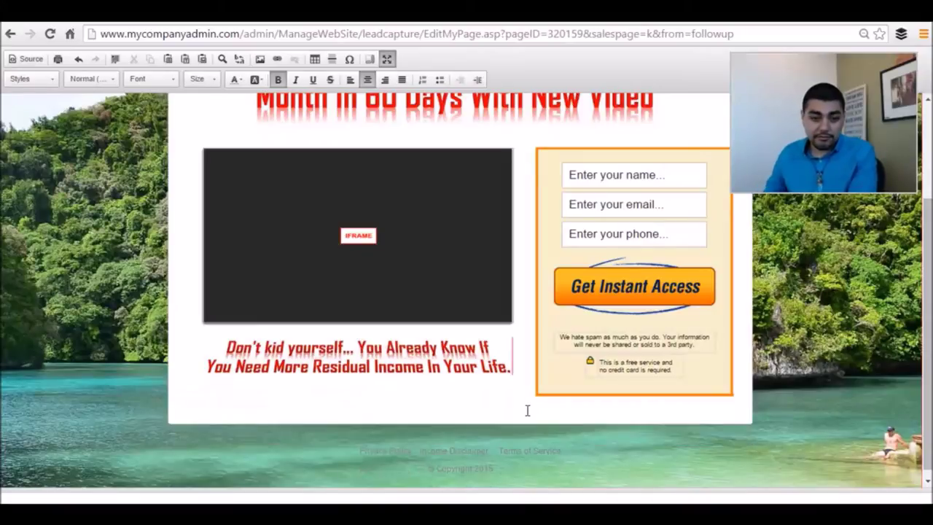
{"action": "scroll", "coordinate": [440, 279], "scroll_direction": "up", "scroll_amount": 2}
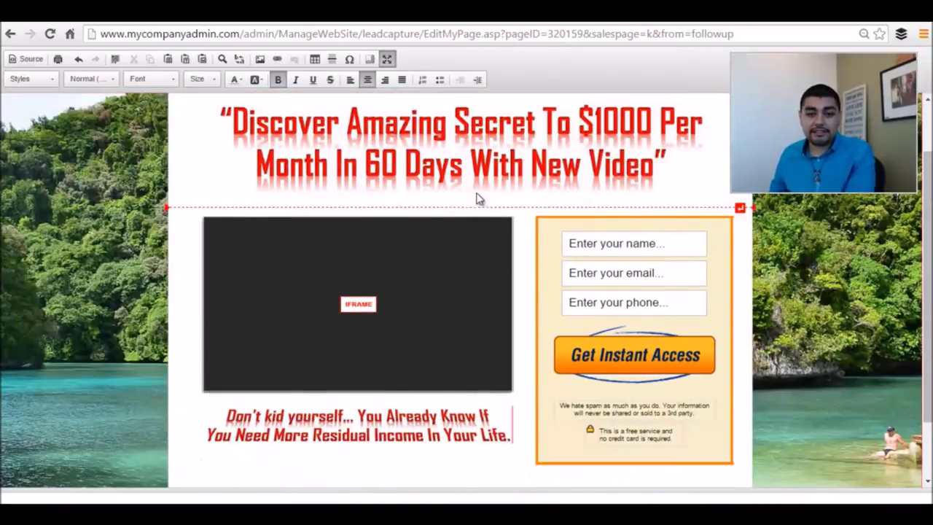
{"action": "scroll", "coordinate": [442, 246], "scroll_direction": "down", "scroll_amount": 2}
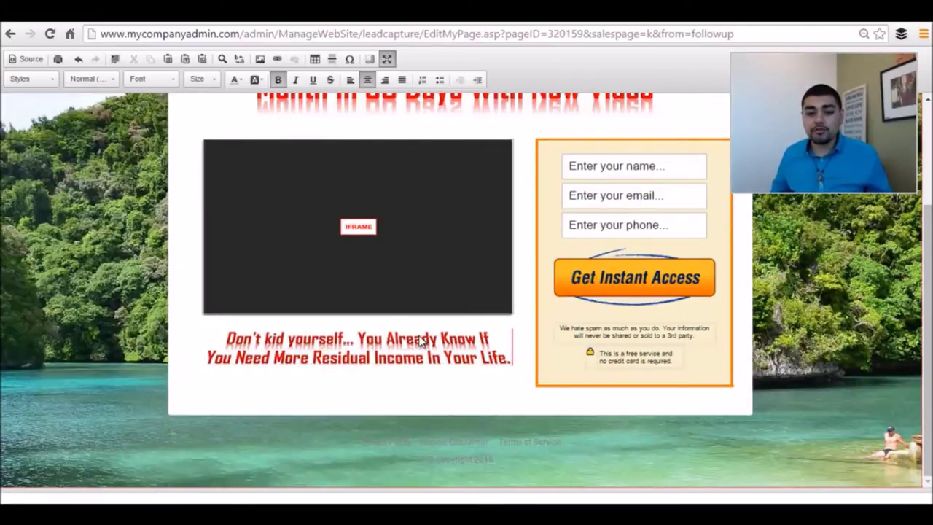
{"action": "scroll", "coordinate": [391, 265], "scroll_direction": "up", "scroll_amount": 4}
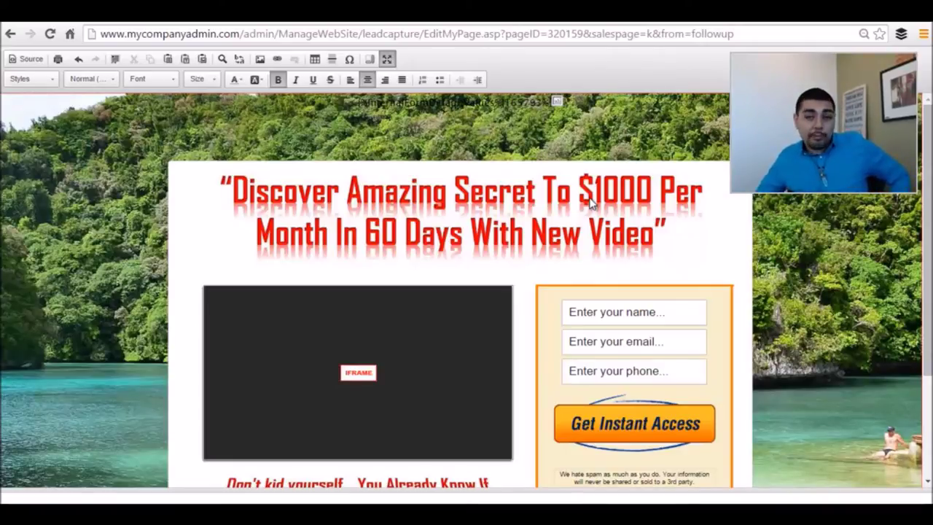
Leave the full-screen editor and save the edited page text.
{"action": "left_click", "coordinate": [387, 65]}
{"action": "scroll", "coordinate": [152, 273], "scroll_direction": "down", "scroll_amount": 5}
{"action": "left_click", "coordinate": [446, 381]}
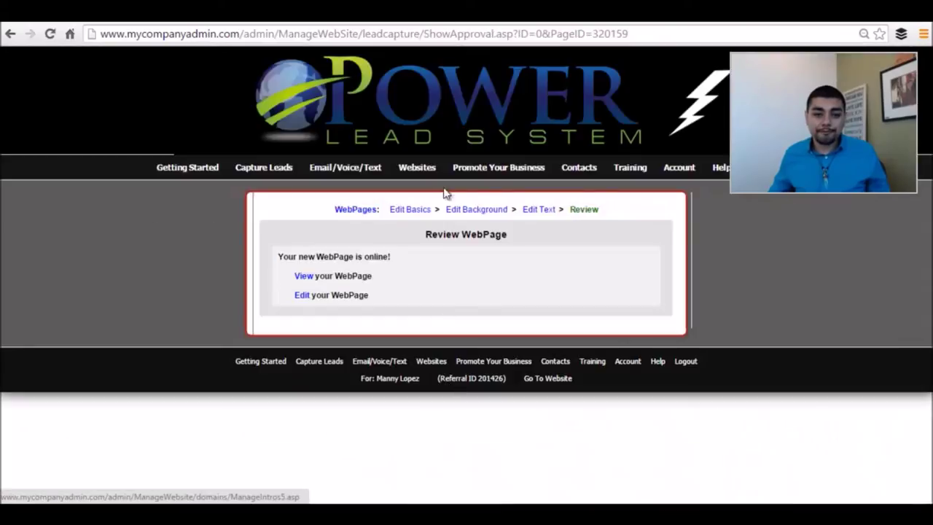
Change the page background to the hundred-dollar bills picture and save it.
{"action": "left_click", "coordinate": [535, 216]}
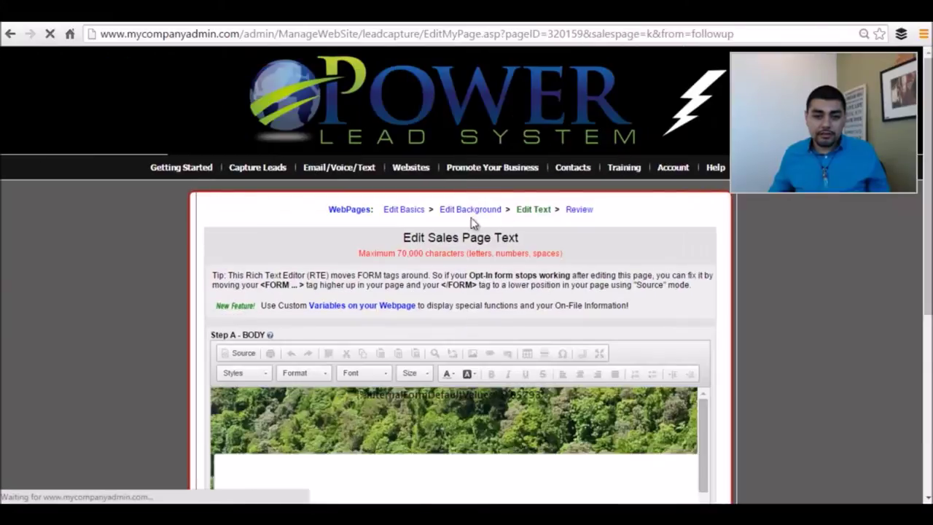
{"action": "left_click", "coordinate": [470, 211]}
{"action": "scroll", "coordinate": [95, 298], "scroll_direction": "down", "scroll_amount": 3}
{"action": "left_click", "coordinate": [405, 173]}
{"action": "left_click", "coordinate": [379, 384]}
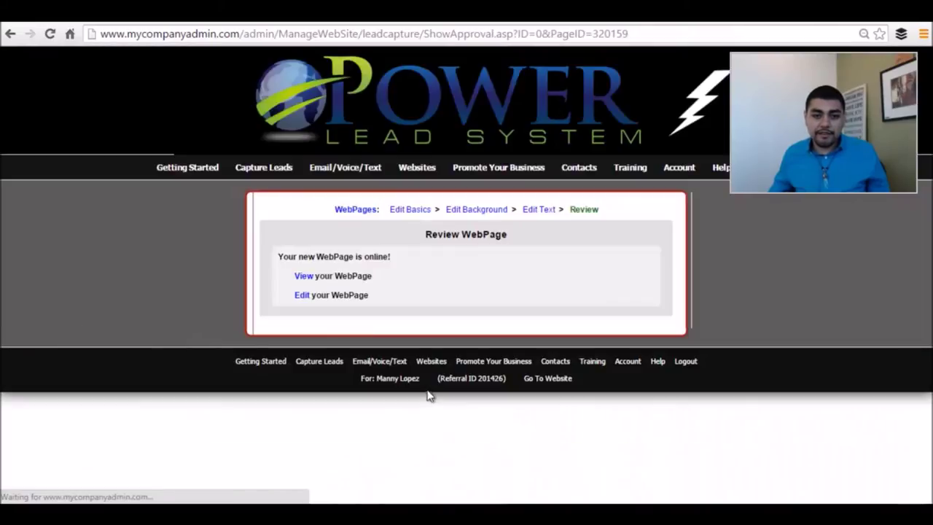
View the live web page to check its background, headline images, video and opt-in form, and close it.
{"action": "left_click", "coordinate": [299, 276]}
{"action": "left_click", "coordinate": [329, 393]}
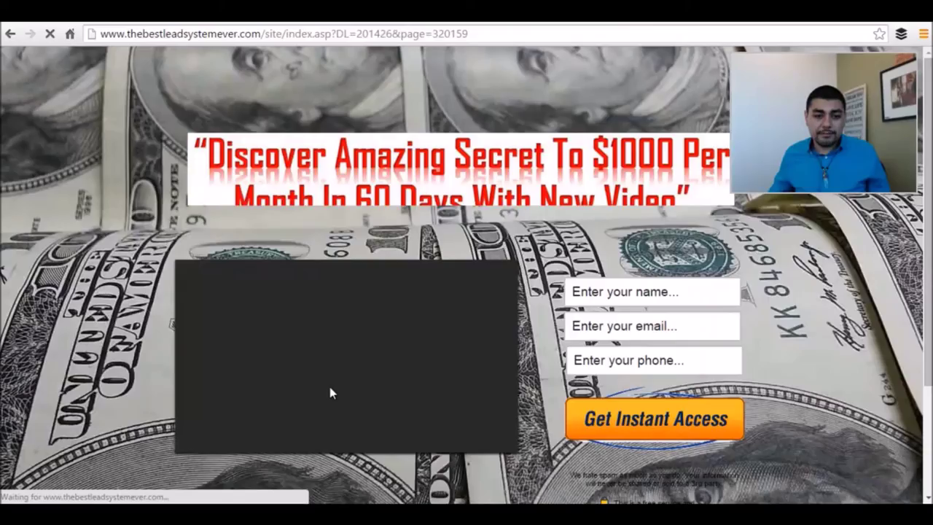
{"action": "scroll", "coordinate": [63, 263], "scroll_direction": "down", "scroll_amount": 2}
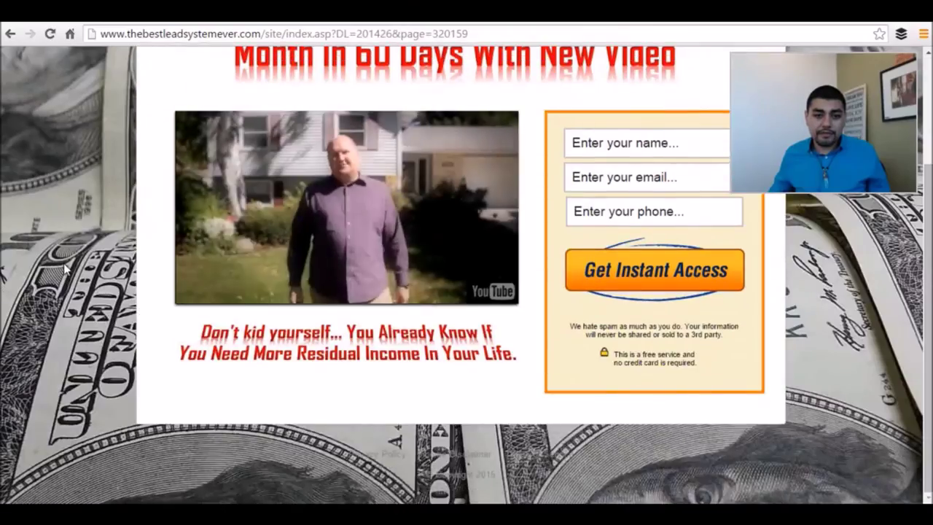
{"action": "scroll", "coordinate": [63, 264], "scroll_direction": "up", "scroll_amount": 2}
{"action": "key", "text": "ctrl+w"}
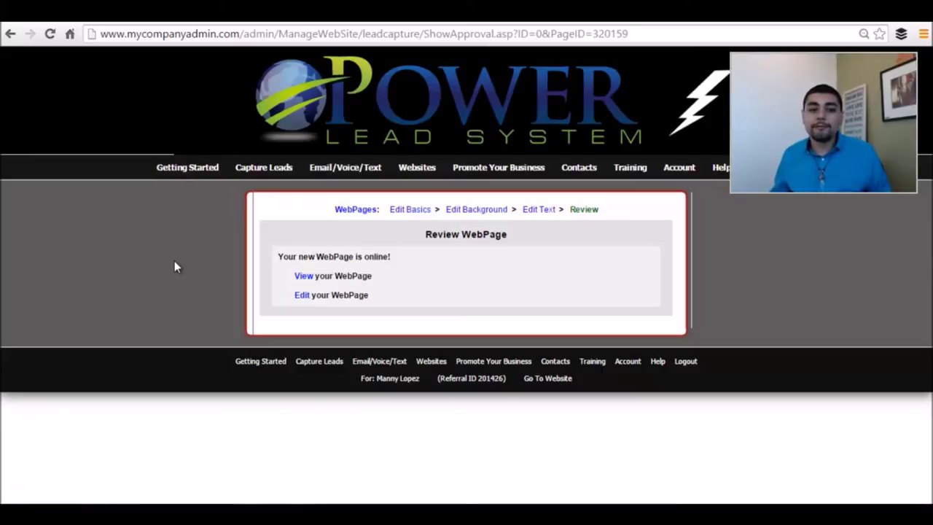
Reopen the page text in the full-screen editor and add the line "Want to be able to create awesome sales funnels like this?" below the video and form.
{"action": "left_click", "coordinate": [541, 210]}
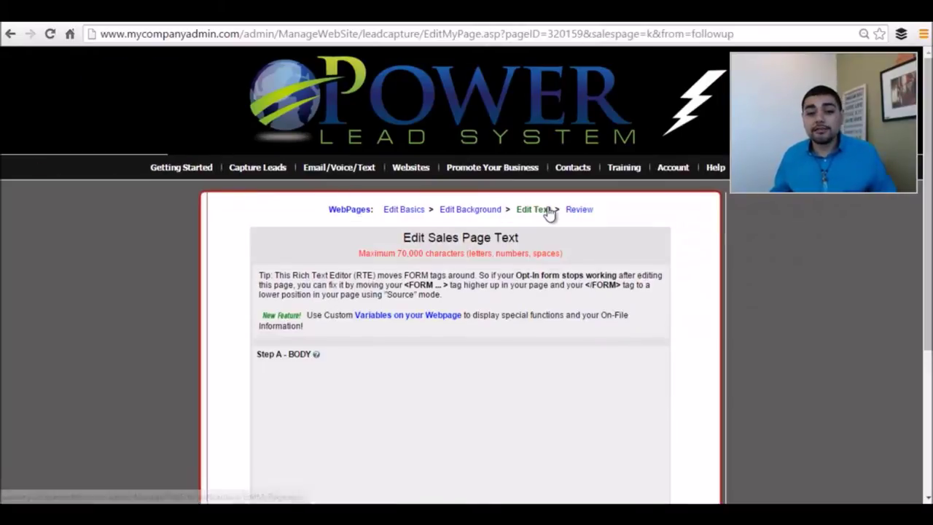
{"action": "left_click", "coordinate": [384, 354]}
{"action": "scroll", "coordinate": [467, 292], "scroll_direction": "down", "scroll_amount": 3}
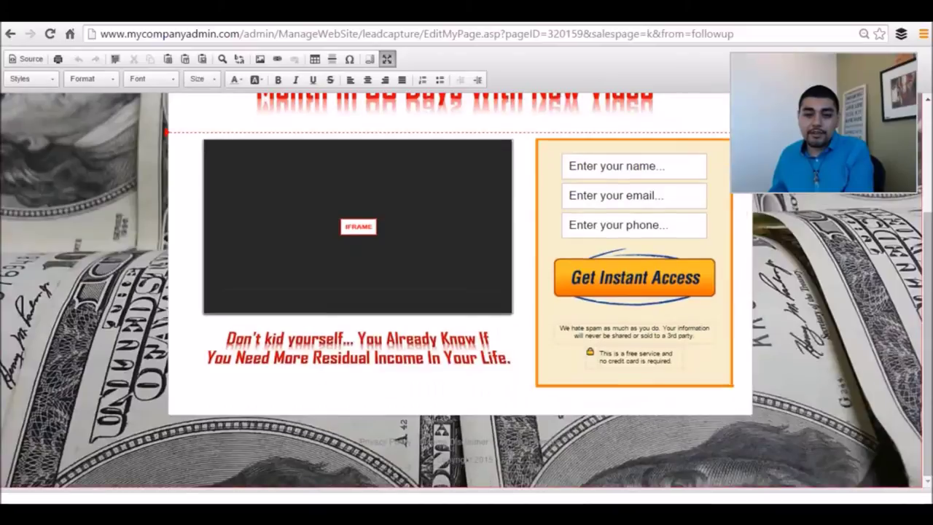
{"action": "left_click", "coordinate": [739, 354]}
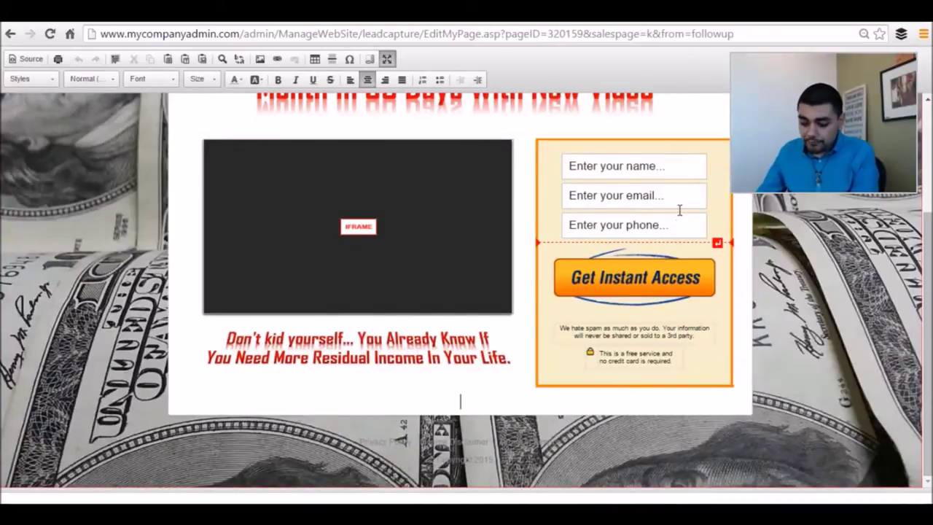
{"action": "key", "text": "Return"}
{"action": "type", "text": "Want to be ba"}
{"action": "key", "text": "BackSpace"}
{"action": "key", "text": "BackSpace"}
{"action": "type", "text": "able to cre"}
{"action": "type", "text": "ate as"}
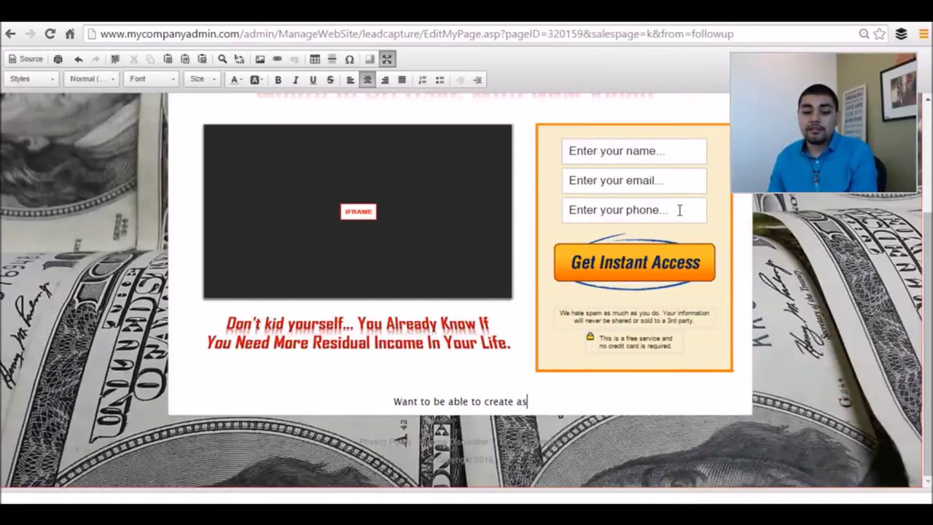
{"action": "key", "text": "BackSpace"}
{"action": "type", "text": "we"}
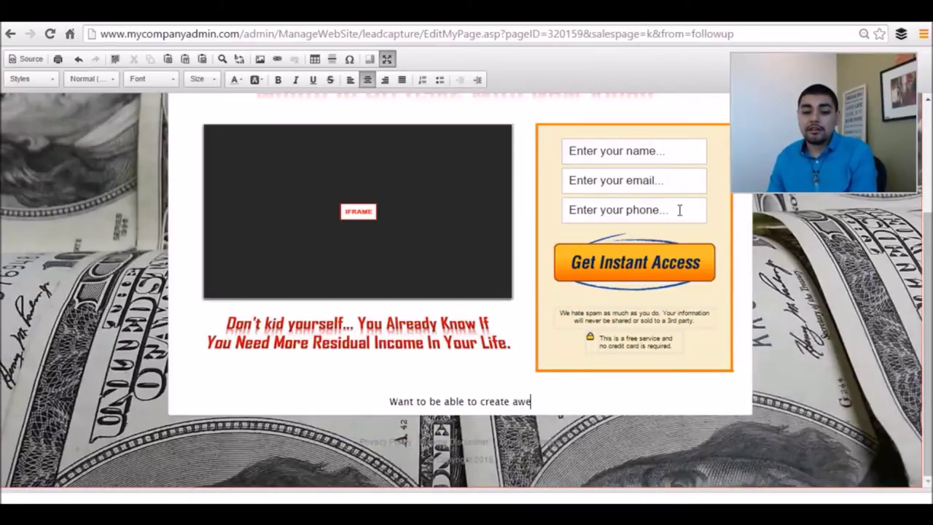
{"action": "type", "text": "some sales funnels like this?"}
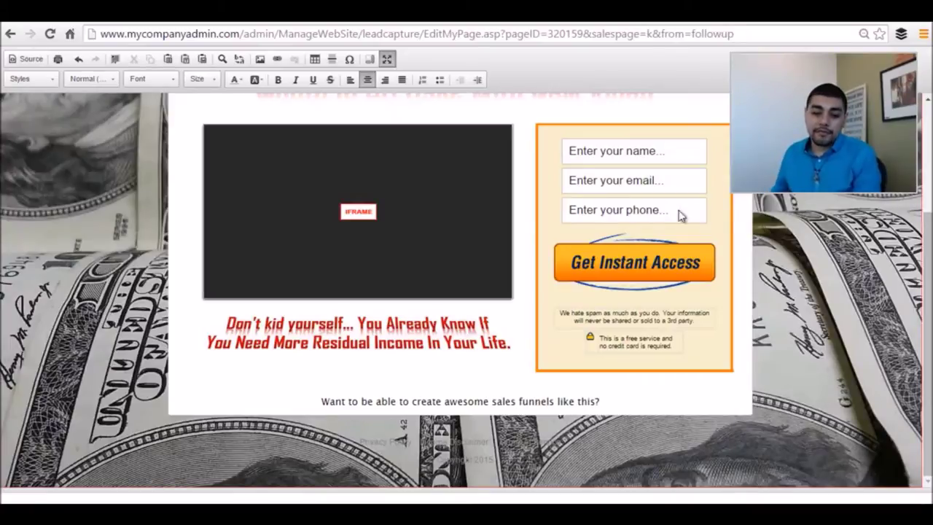
Colour the new sales funnels line light grey and add a blank line above it.
{"action": "left_click", "coordinate": [321, 399]}
{"action": "left_click_drag", "start_coordinate": [322, 400], "coordinate": [606, 400]}
{"action": "left_click", "coordinate": [232, 78]}
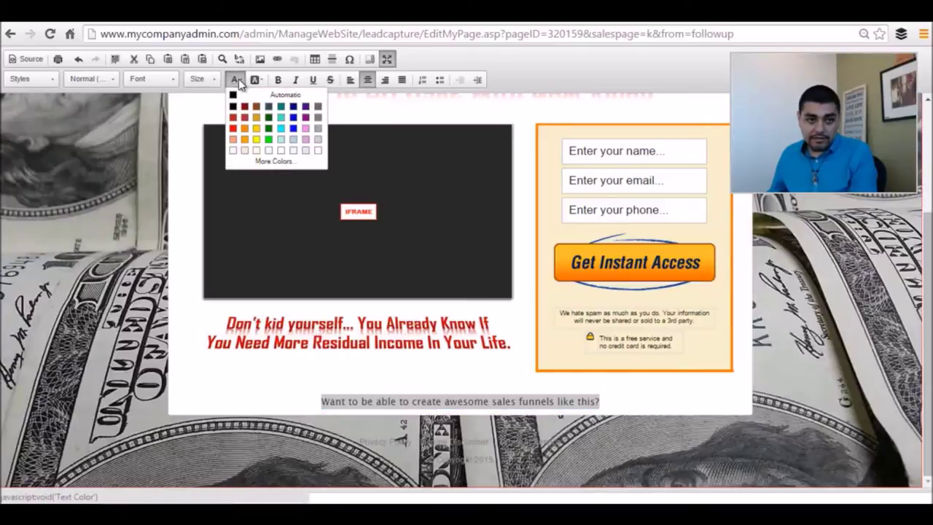
{"action": "left_click", "coordinate": [321, 134]}
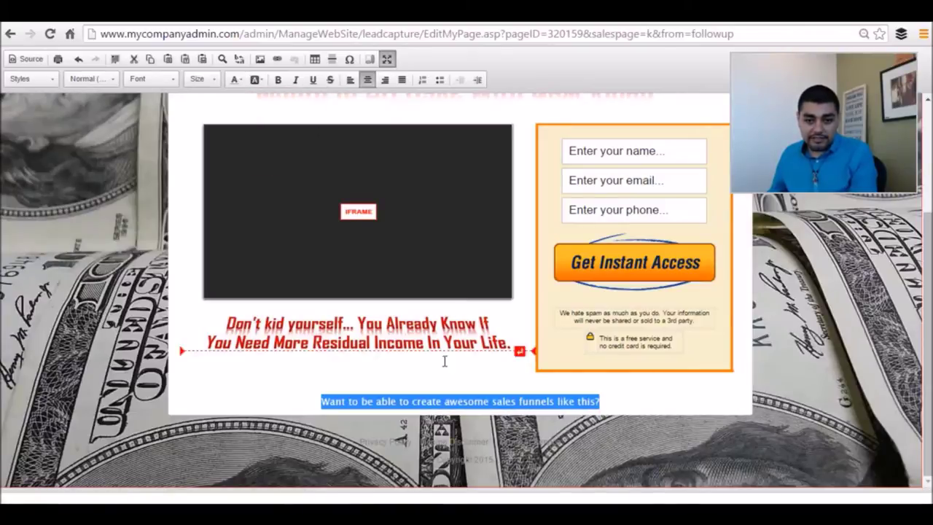
{"action": "left_click", "coordinate": [313, 398]}
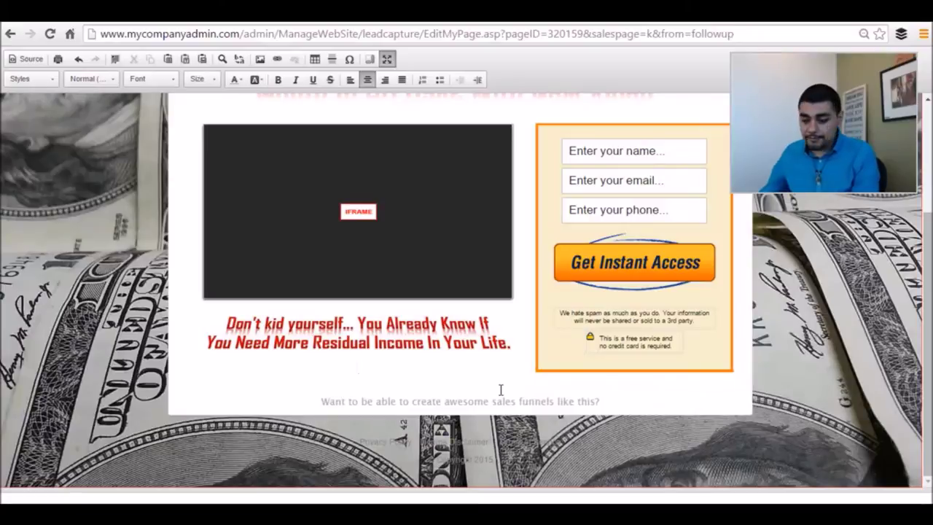
{"action": "key", "text": "Return"}
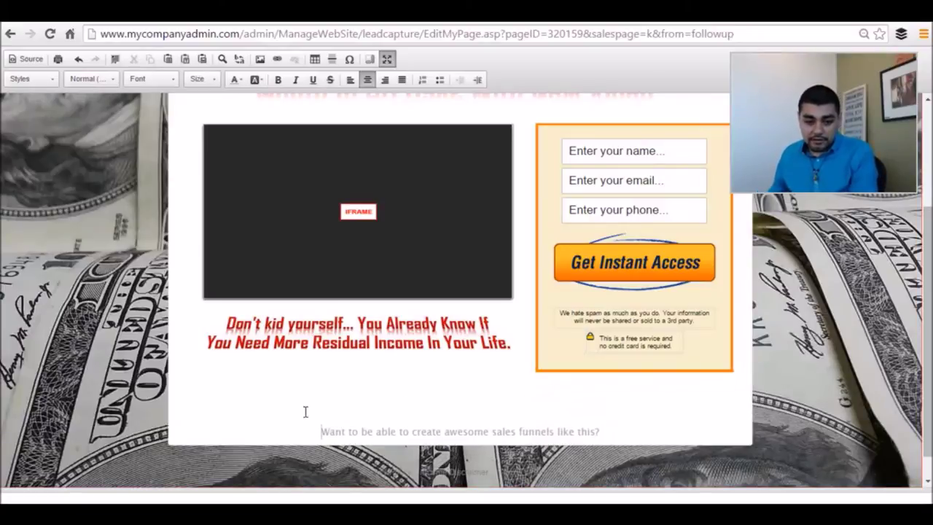
{"action": "left_click_drag", "start_coordinate": [320, 431], "coordinate": [604, 433]}
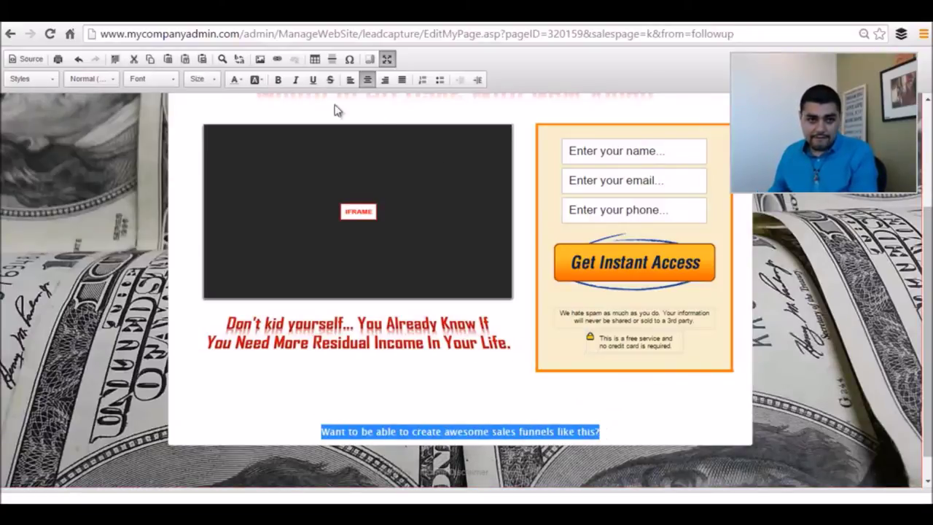
{"action": "left_click", "coordinate": [277, 59]}
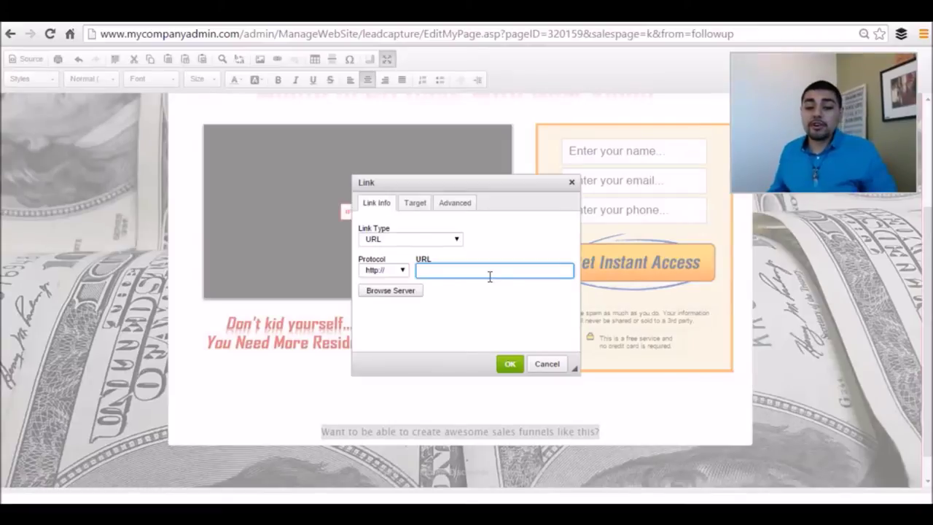
{"action": "left_click", "coordinate": [548, 363]}
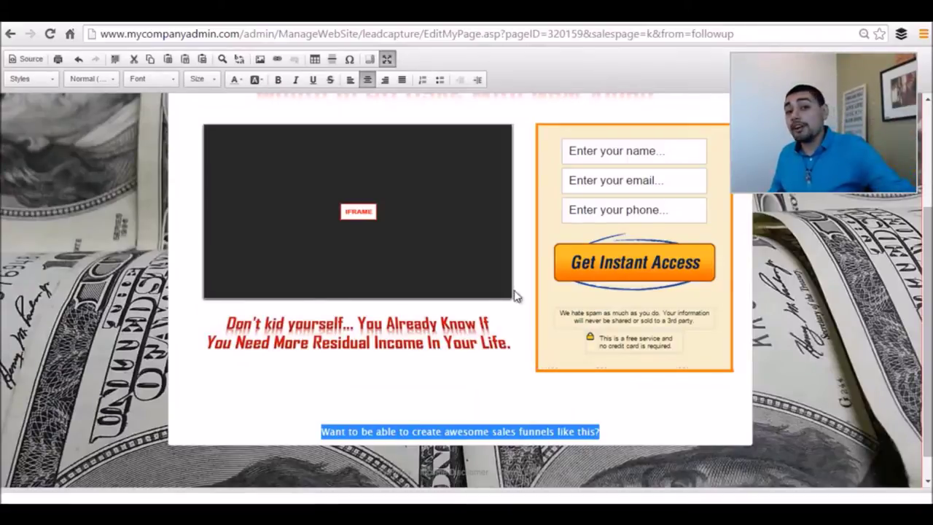
Review the edited page from headline to footer and take a brief look at its HTML source.
{"action": "scroll", "coordinate": [511, 288], "scroll_direction": "up", "scroll_amount": 3}
{"action": "scroll", "coordinate": [498, 269], "scroll_direction": "down", "scroll_amount": 3}
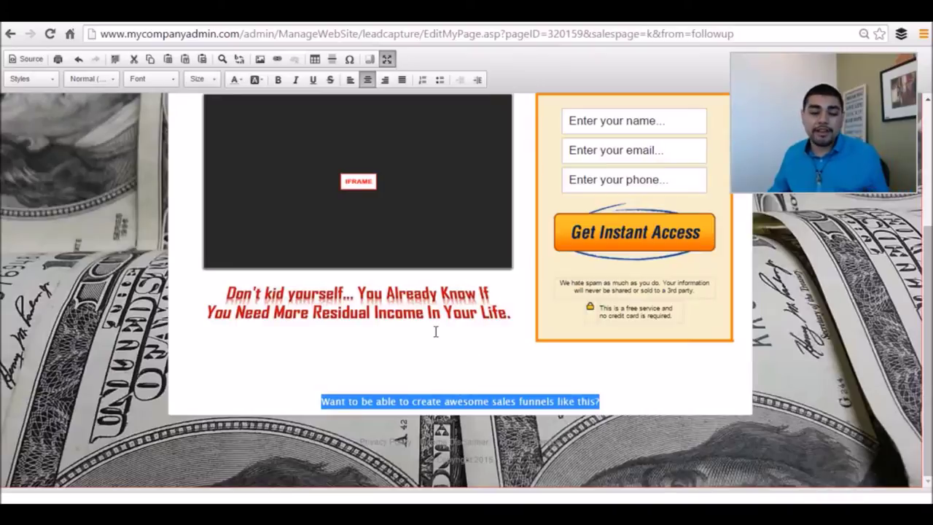
{"action": "scroll", "coordinate": [467, 348], "scroll_direction": "up", "scroll_amount": 3}
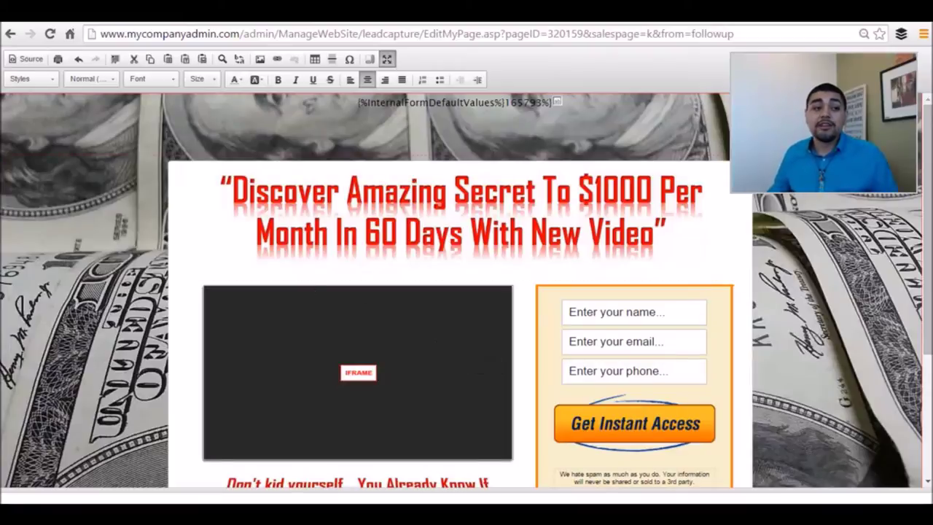
{"action": "left_click", "coordinate": [22, 65]}
{"action": "left_click", "coordinate": [25, 62]}
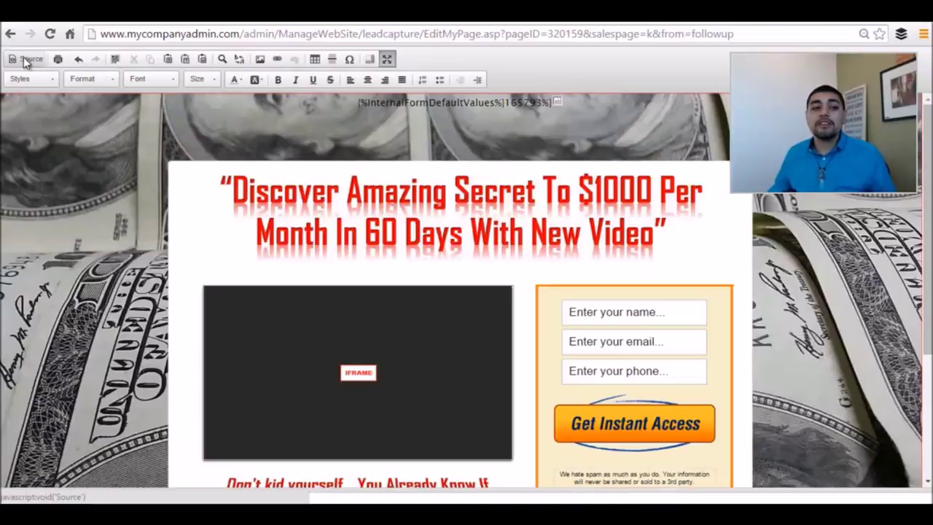
{"action": "scroll", "coordinate": [229, 271], "scroll_direction": "down", "scroll_amount": 3}
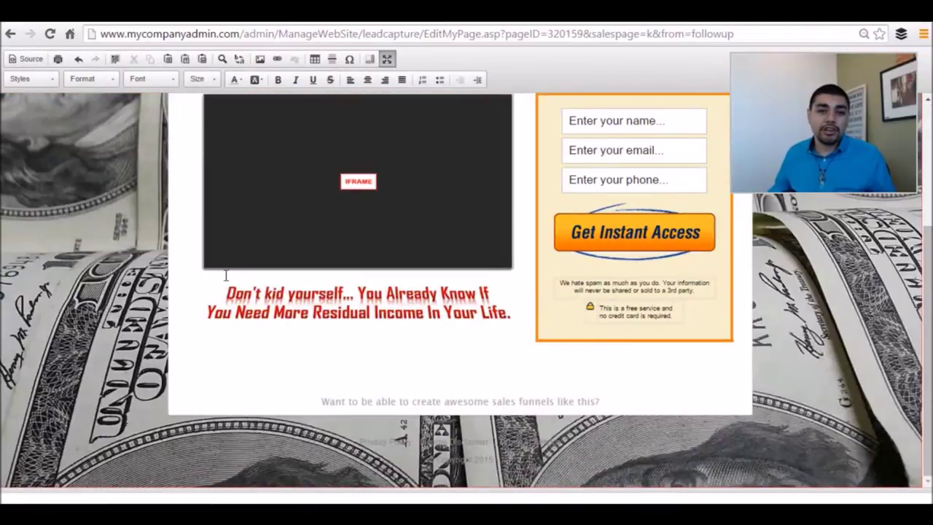
{"action": "scroll", "coordinate": [226, 276], "scroll_direction": "up", "scroll_amount": 3}
{"action": "scroll", "coordinate": [226, 276], "scroll_direction": "down", "scroll_amount": 3}
{"action": "scroll", "coordinate": [226, 276], "scroll_direction": "up", "scroll_amount": 3}
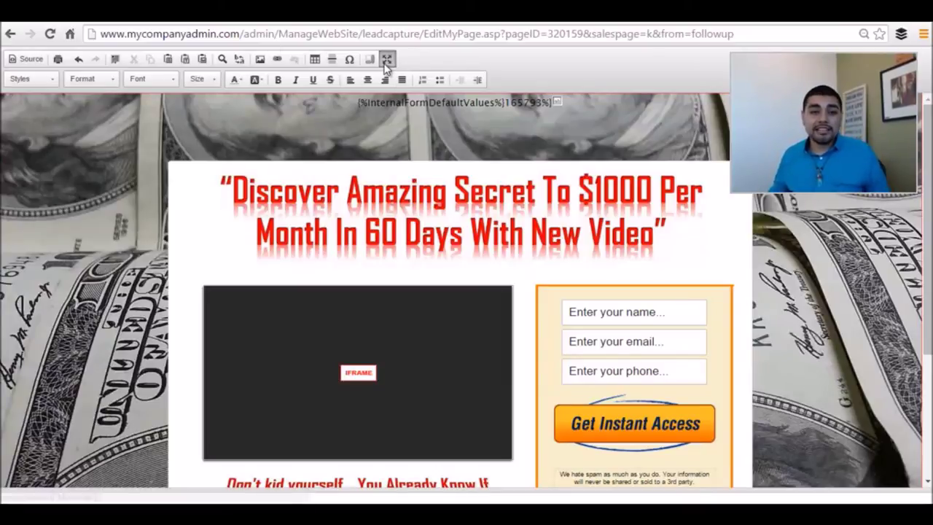
Exit the full-screen editor and save the page with its new sales funnels line.
{"action": "left_click", "coordinate": [387, 60]}
{"action": "scroll", "coordinate": [31, 254], "scroll_direction": "down", "scroll_amount": 5}
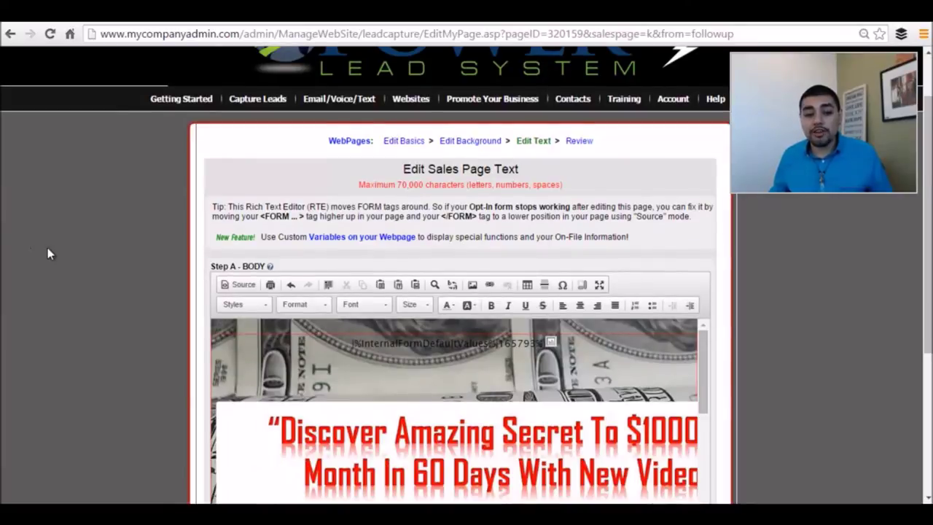
{"action": "left_click", "coordinate": [462, 384]}
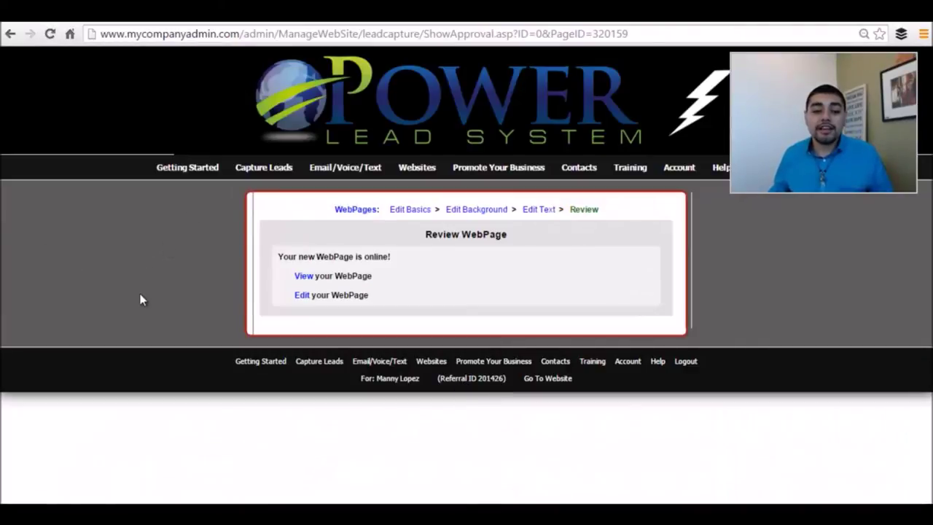
Visit the Getting Started page and open the Manage Websites page for landing and sales pages.
{"action": "left_click", "coordinate": [181, 172]}
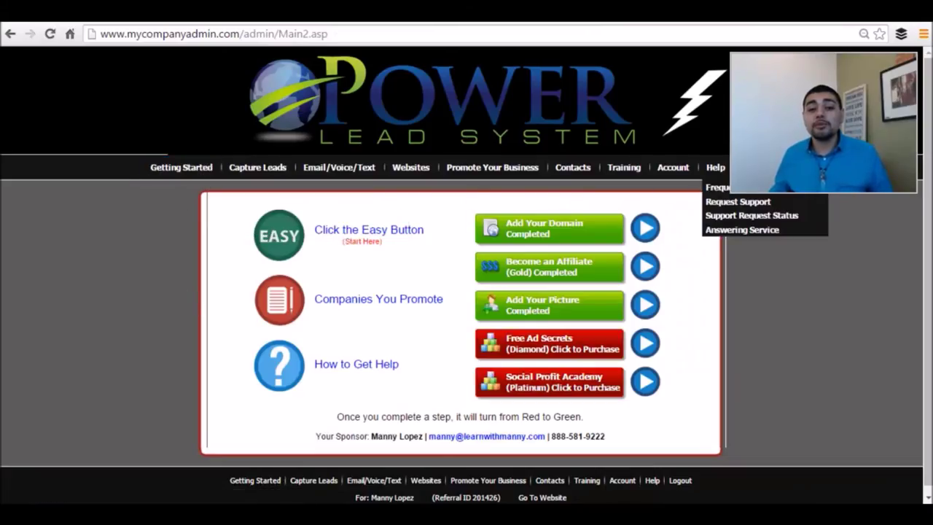
{"action": "left_click", "coordinate": [183, 171]}
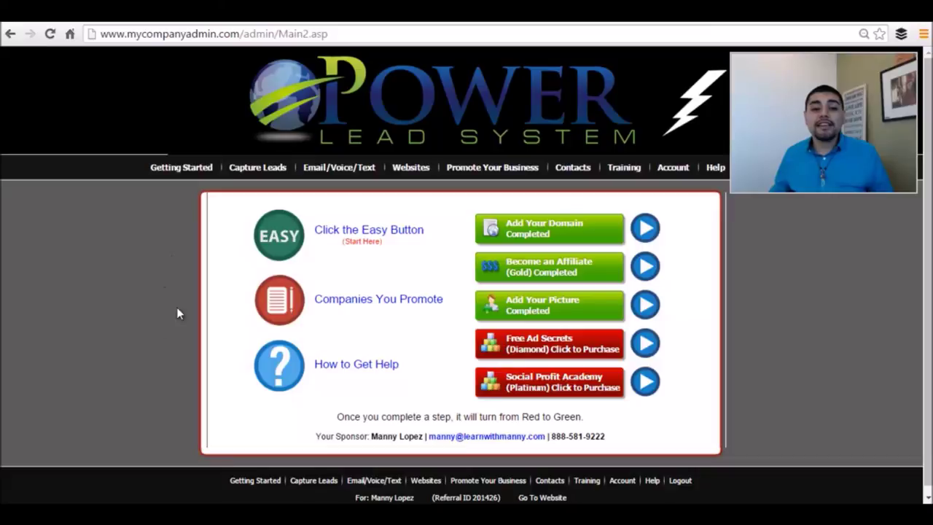
{"action": "left_click", "coordinate": [420, 168]}
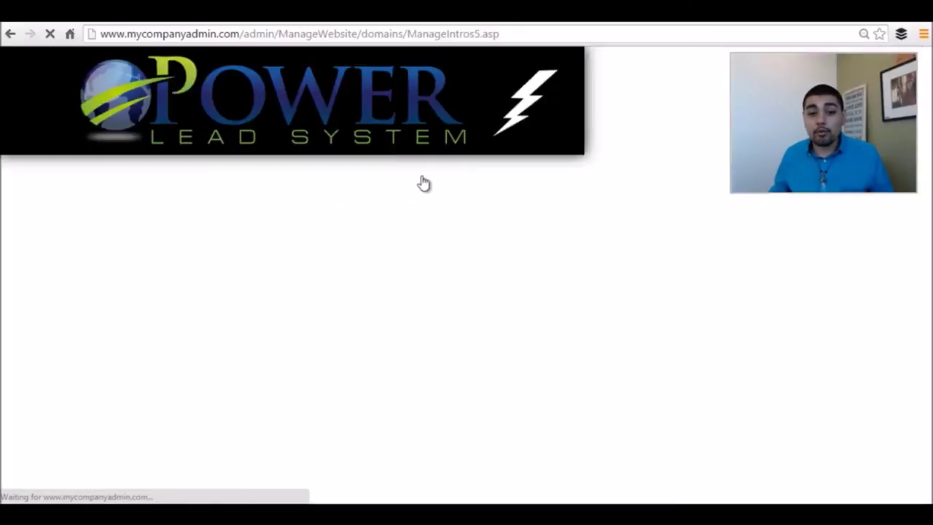
{"action": "mouse_move", "coordinate": [414, 168]}
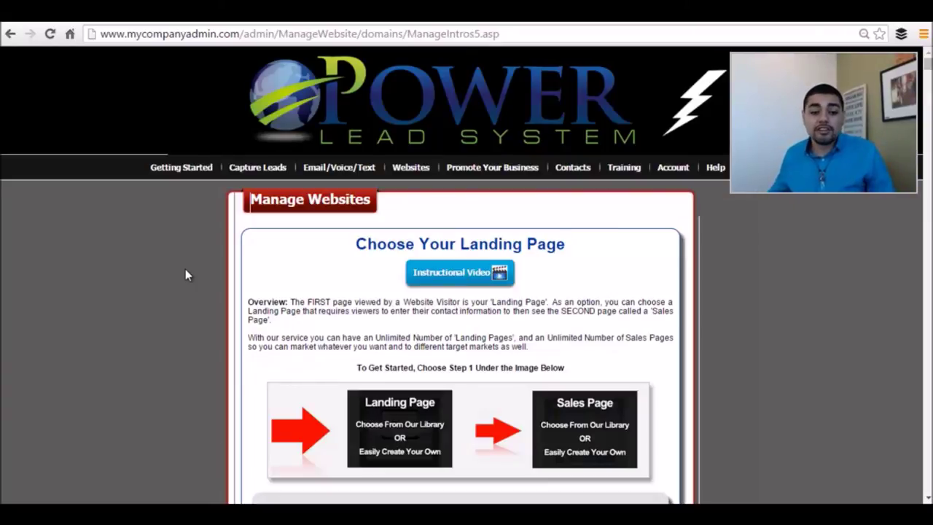
In PowerPoint, move the red headline text box higher on the slide and place the "hand arrow" picture from the Arrows folder beneath it.
{"action": "left_click", "coordinate": [501, 394]}
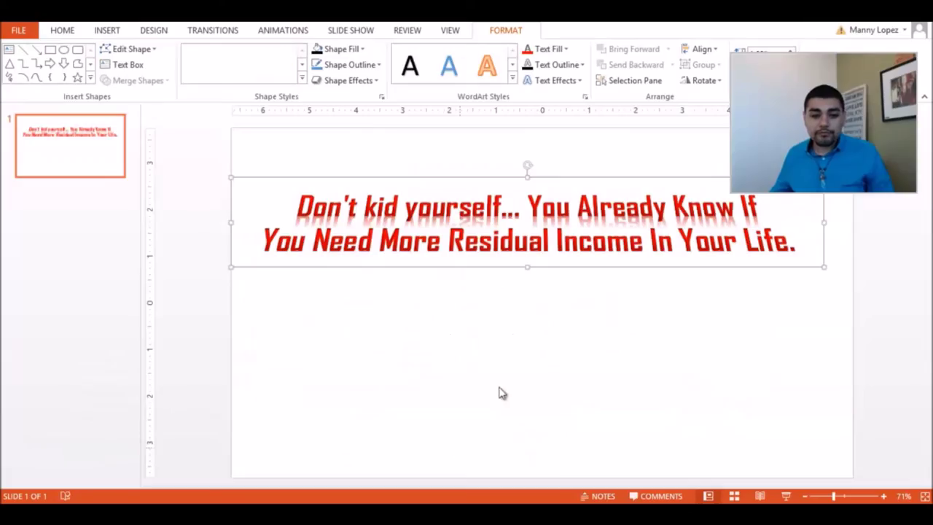
{"action": "left_click_drag", "start_coordinate": [447, 178], "coordinate": [447, 151]}
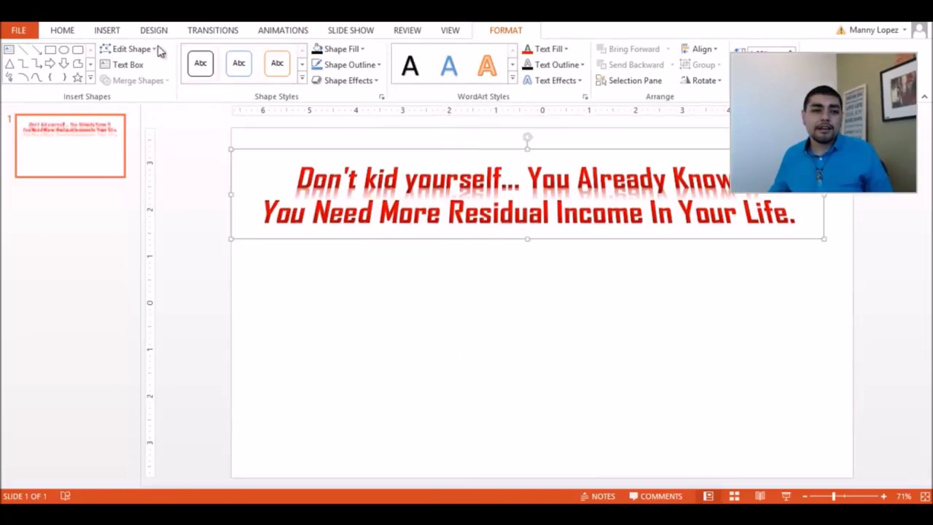
{"action": "left_click", "coordinate": [107, 30]}
{"action": "left_click", "coordinate": [91, 50]}
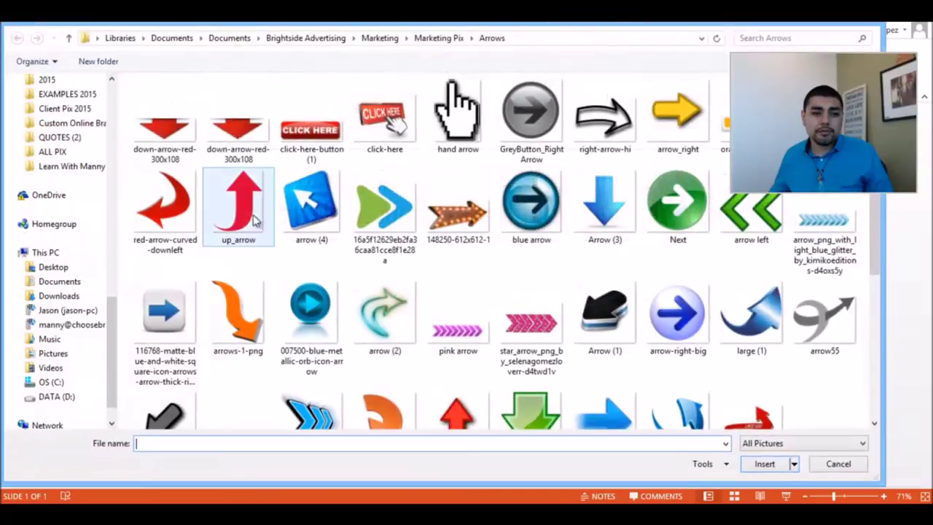
{"action": "double_click", "coordinate": [458, 113]}
{"action": "left_click_drag", "start_coordinate": [559, 281], "coordinate": [535, 322]}
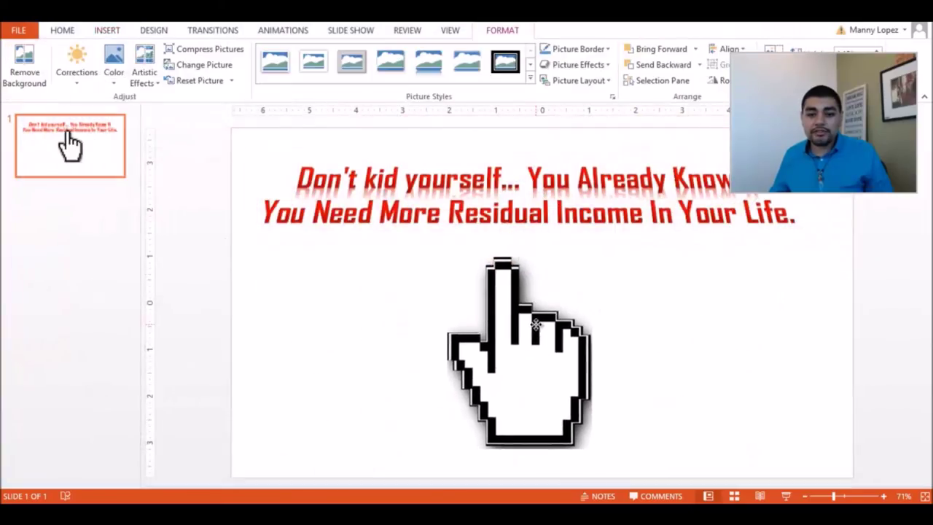
Remove the 3-D rotation text effect from the red headline.
{"action": "left_click", "coordinate": [592, 188]}
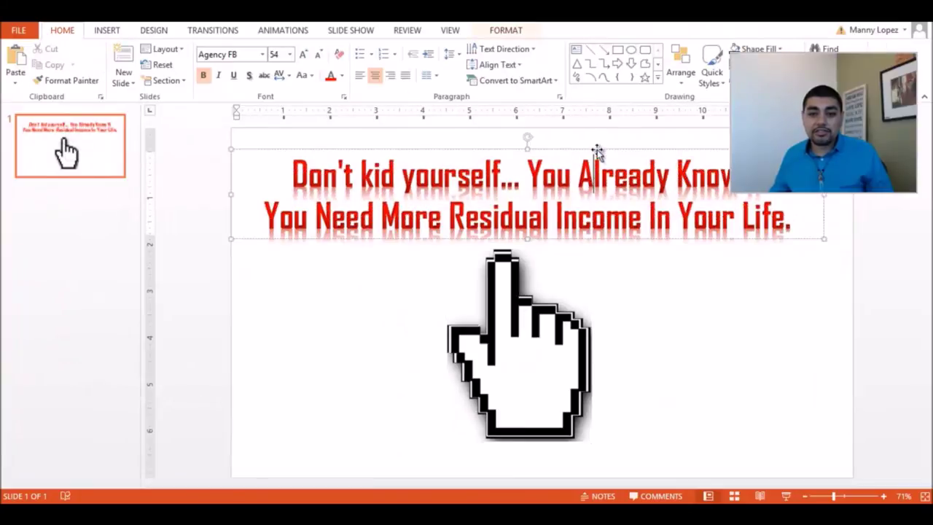
{"action": "left_click", "coordinate": [506, 30]}
{"action": "left_click", "coordinate": [556, 80]}
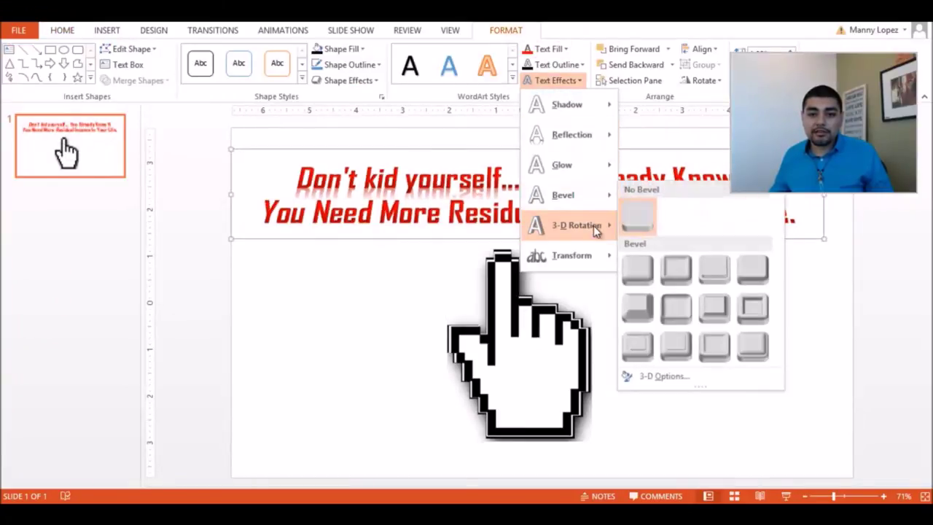
{"action": "mouse_move", "coordinate": [596, 223]}
{"action": "left_click", "coordinate": [632, 138]}
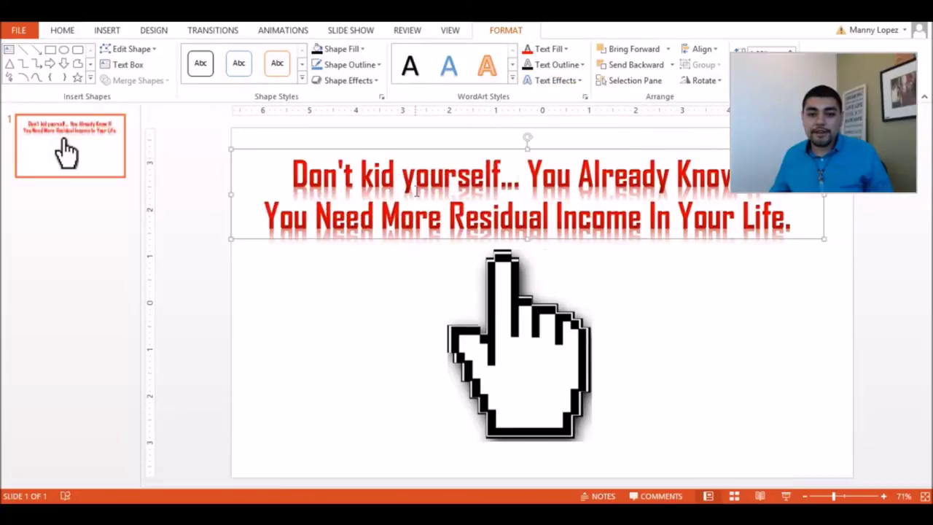
Select the red headline text box and the hand picture together.
{"action": "left_click", "coordinate": [552, 364]}
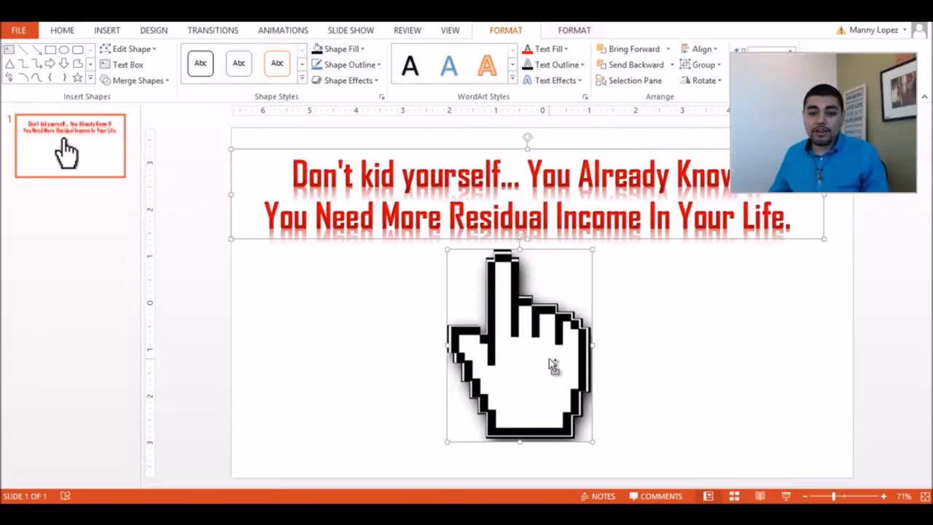
{"action": "left_click", "coordinate": [281, 304]}
{"action": "left_click", "coordinate": [395, 150]}
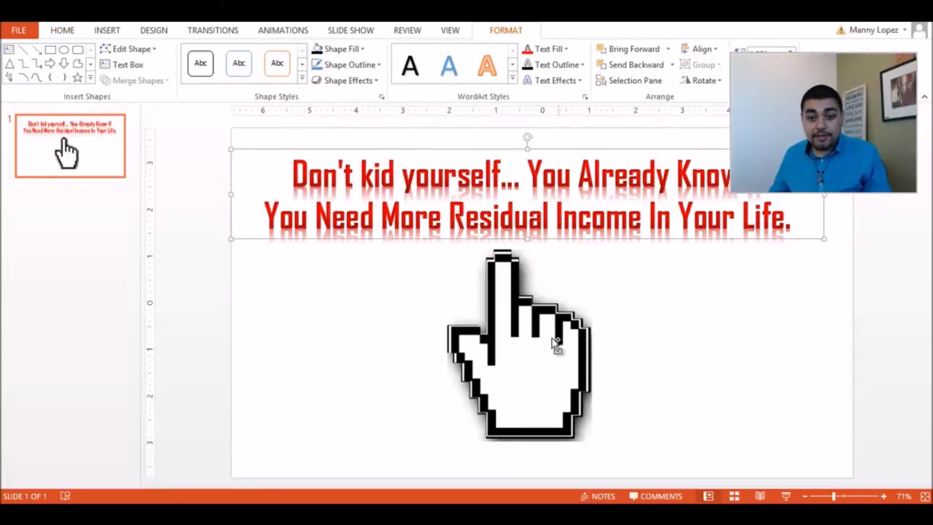
{"action": "left_click", "coordinate": [530, 371], "text": "shift"}
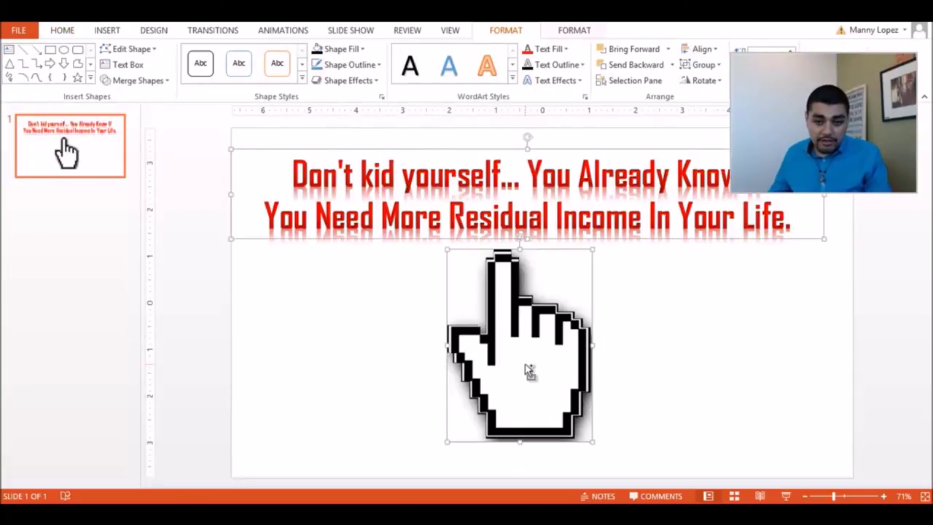